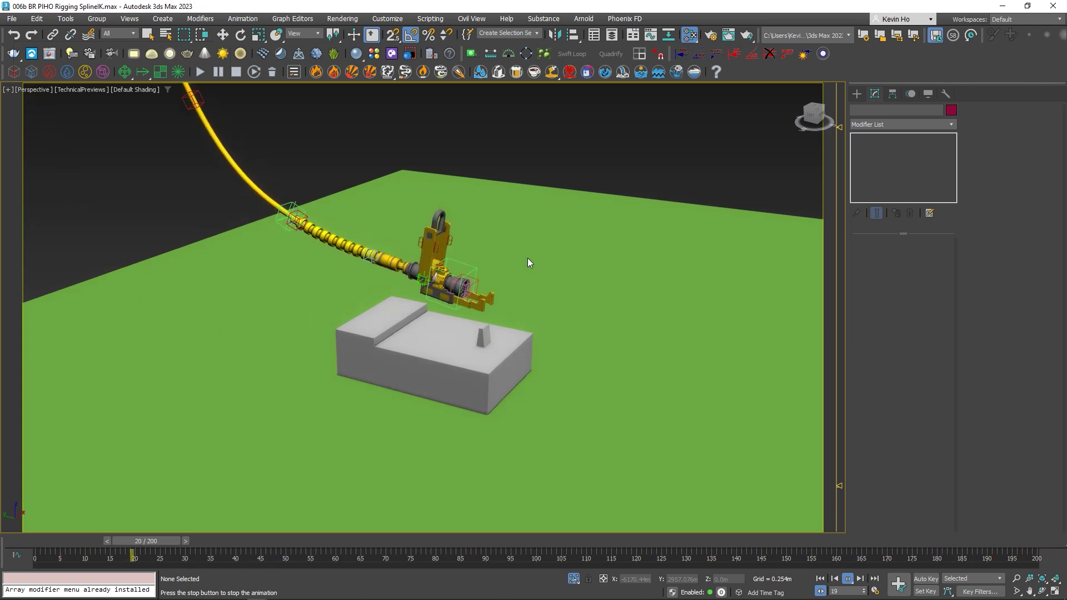
alt+middle_drag(562, 313, 561, 311)
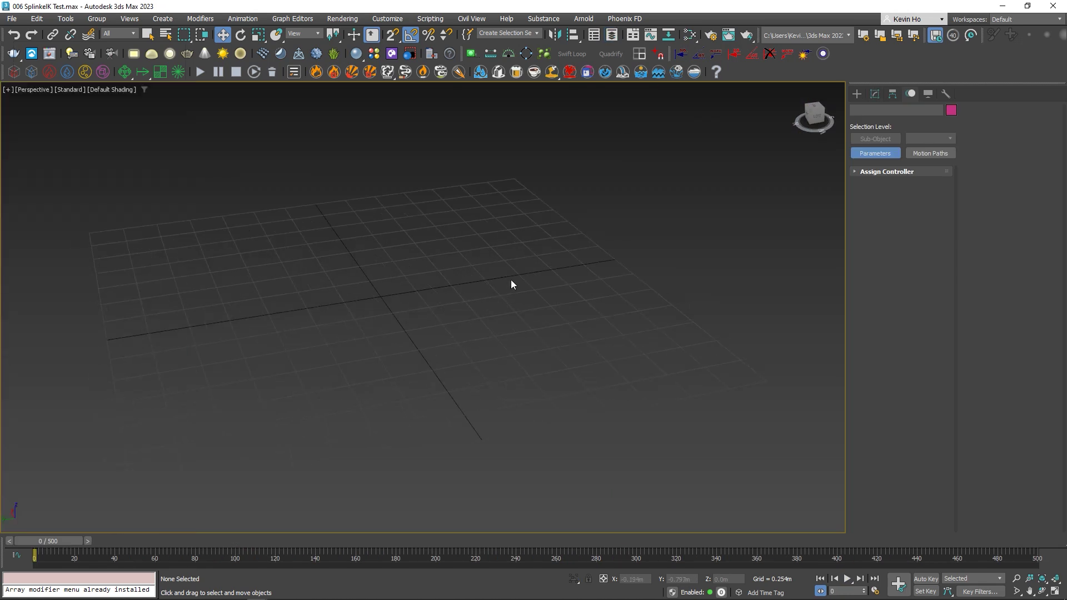
Create a large flat plane as the ground in the perspective view.
click(872, 95)
click(857, 94)
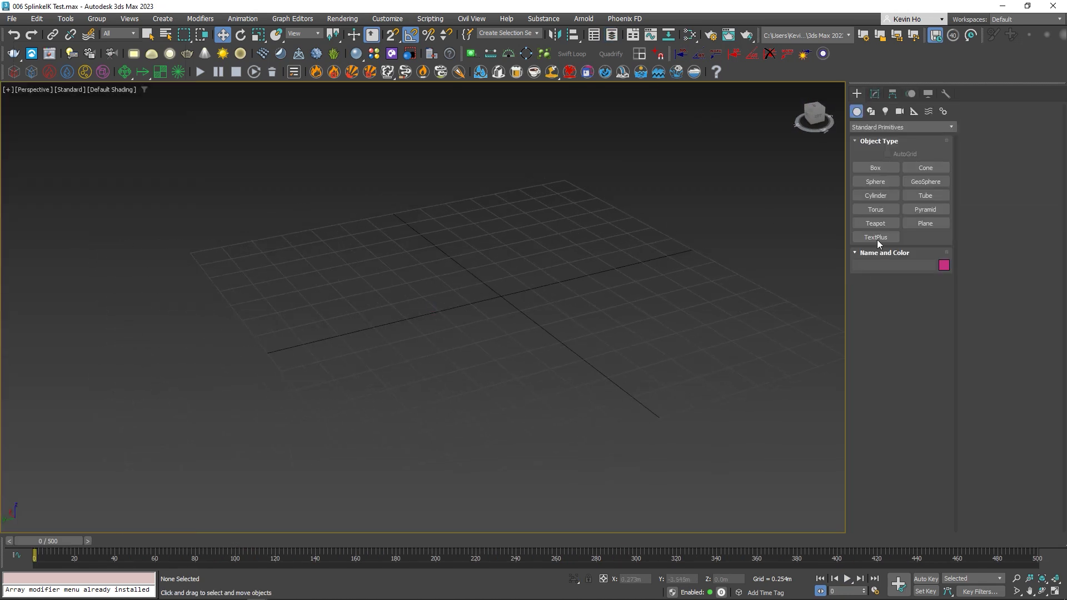
click(911, 225)
drag(342, 215, 888, 328)
middle_drag(639, 296, 538, 310)
key(w)
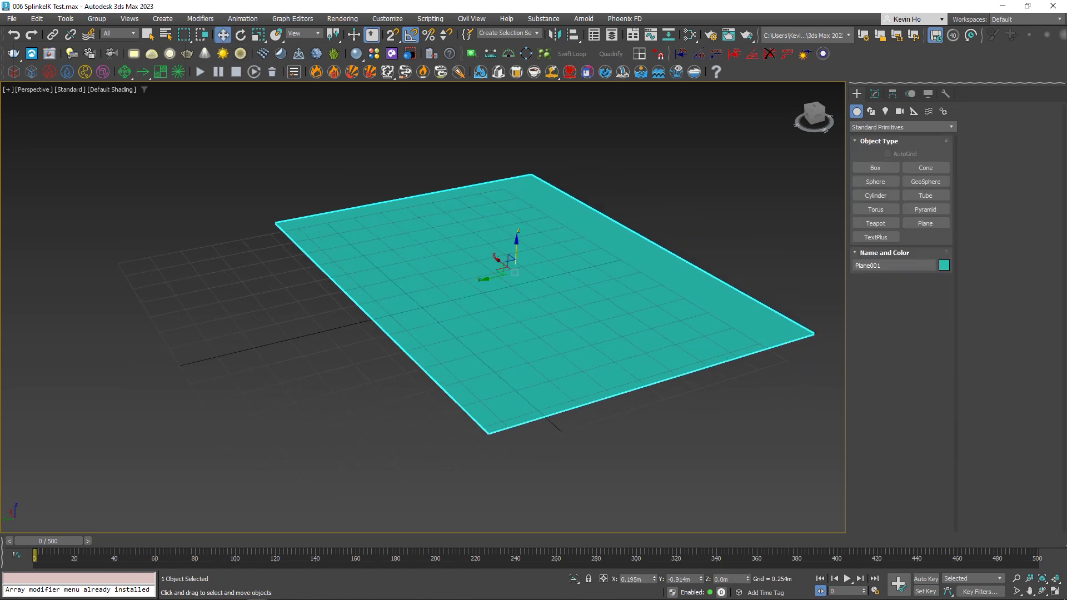
Move the plane to the world origin at X 0, Y 0, Z 0 and hide the grid.
key(F12)
right_click(693, 250)
right_click(694, 261)
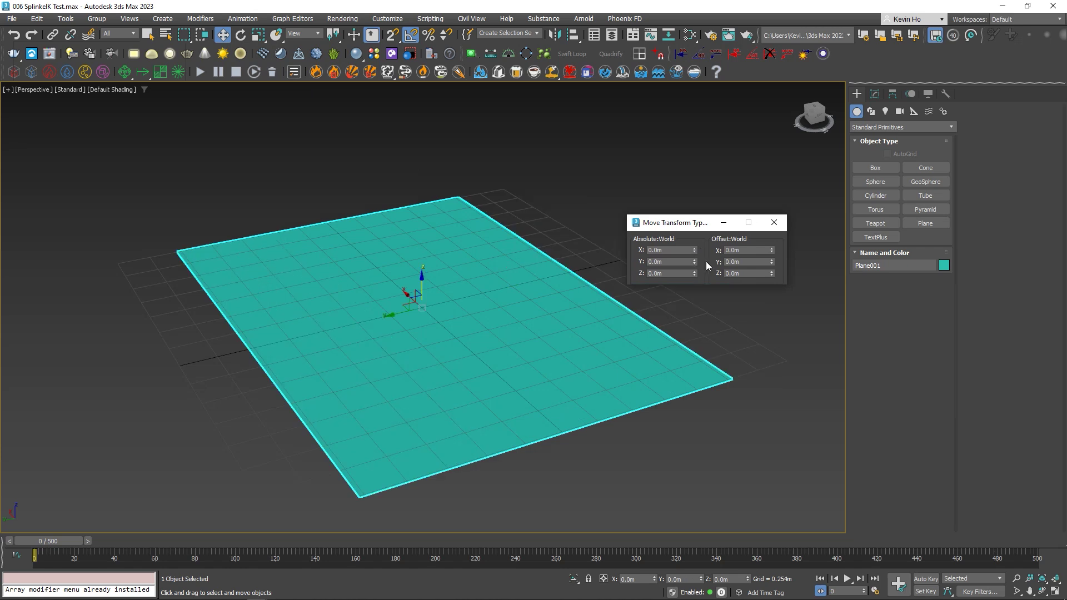
click(773, 225)
middle_drag(452, 288, 637, 238)
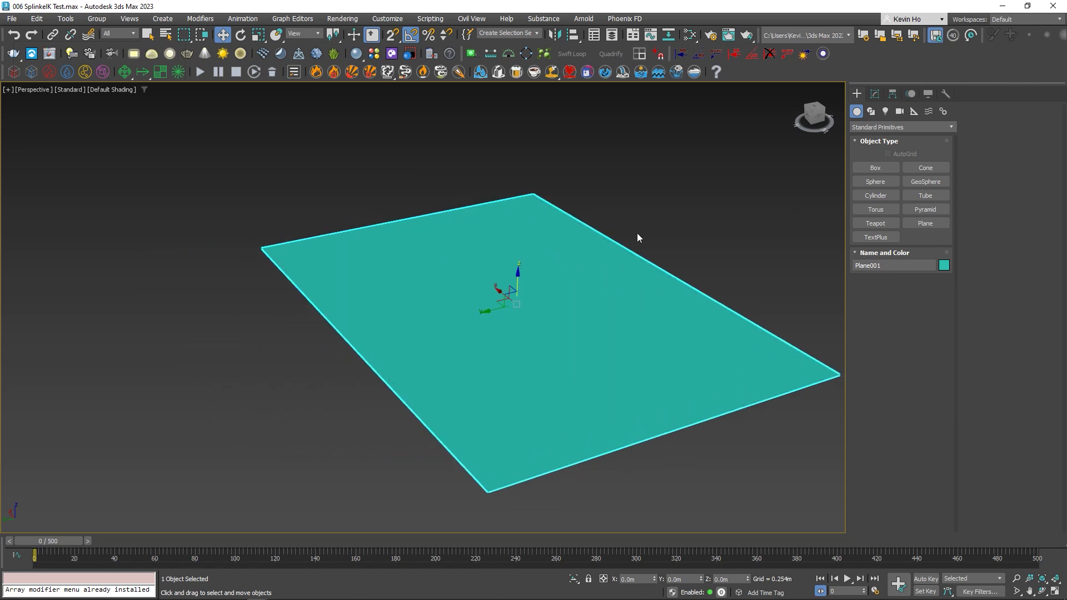
Create an upright cylinder of about 0.125 m radius and 0.35 m height on the plane.
click(883, 196)
key(alt+w)
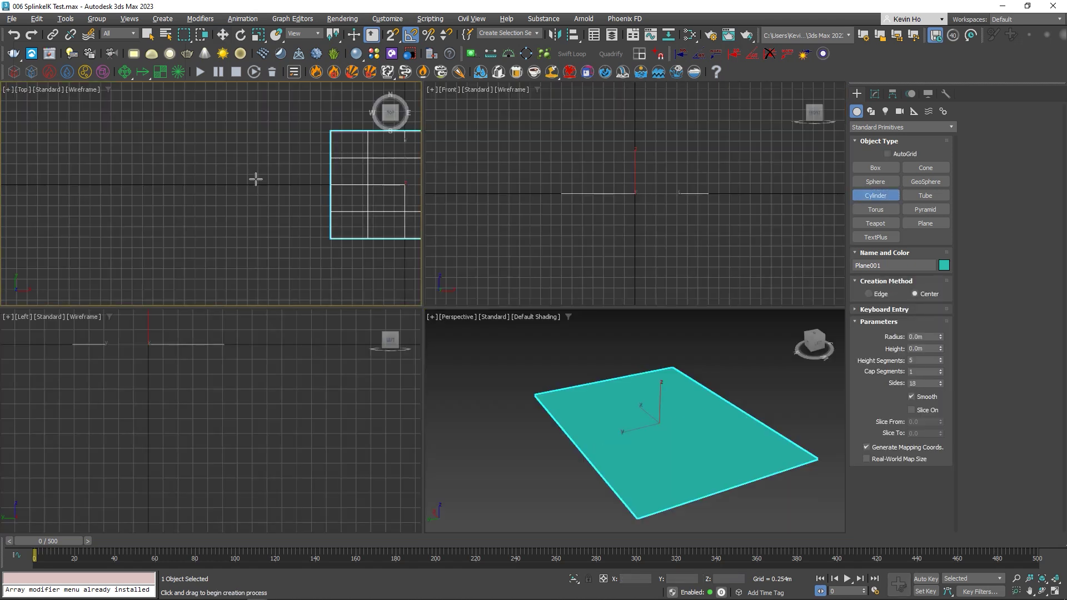
key(alt+w)
scroll(495, 276, up, 2)
drag(482, 262, 500, 282)
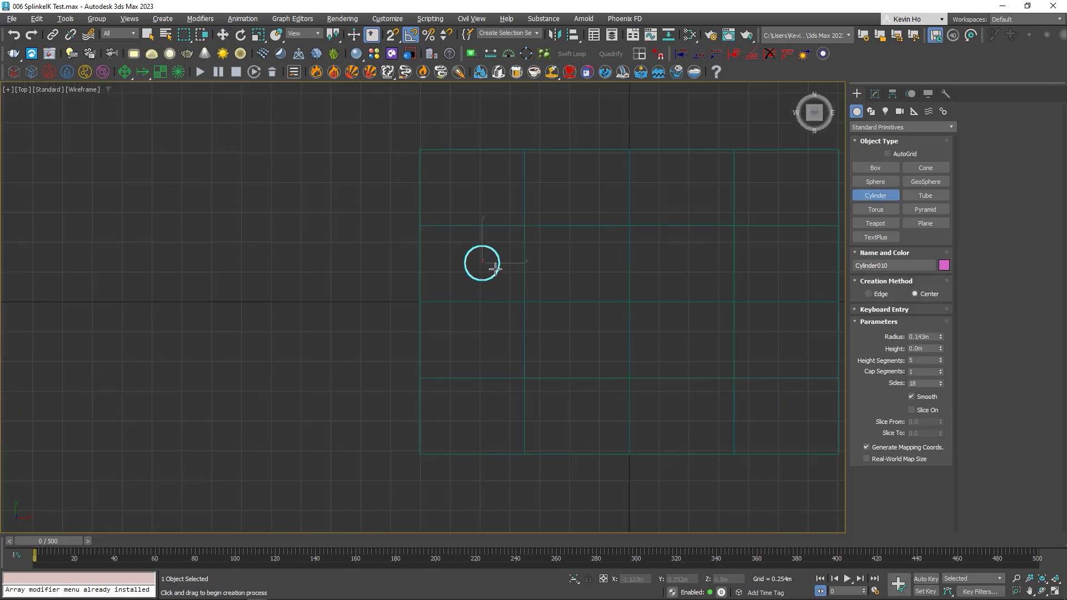
key(alt+w)
key(alt+w)
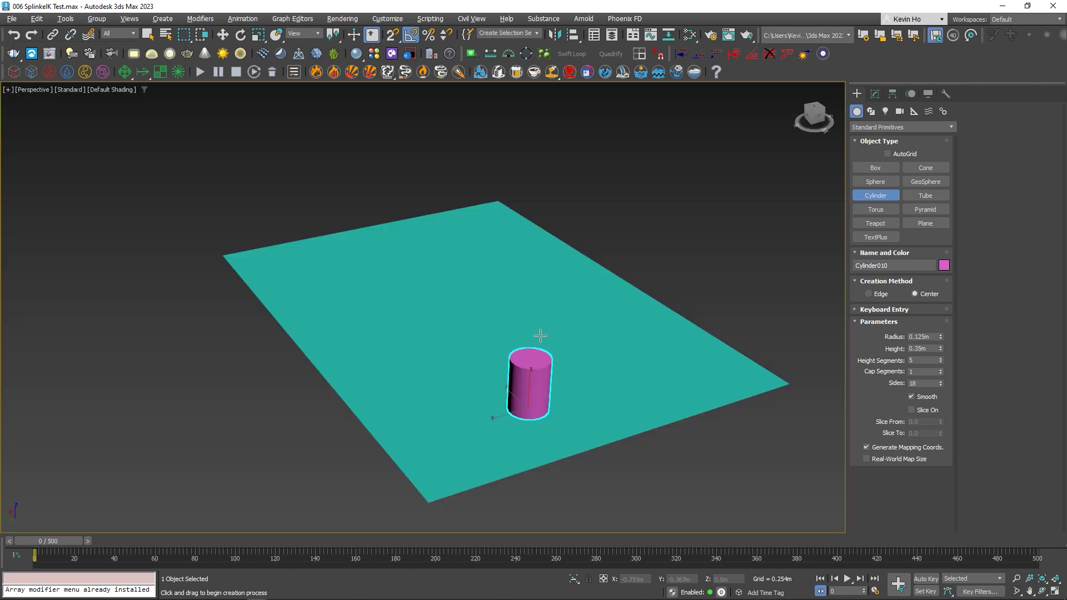
Lay the cylinder on its side above the plane and set its radius to 0.101 m and height to 0.098 m.
alt+middle_drag(477, 337, 531, 382)
key(e)
drag(483, 401, 461, 330)
click(874, 93)
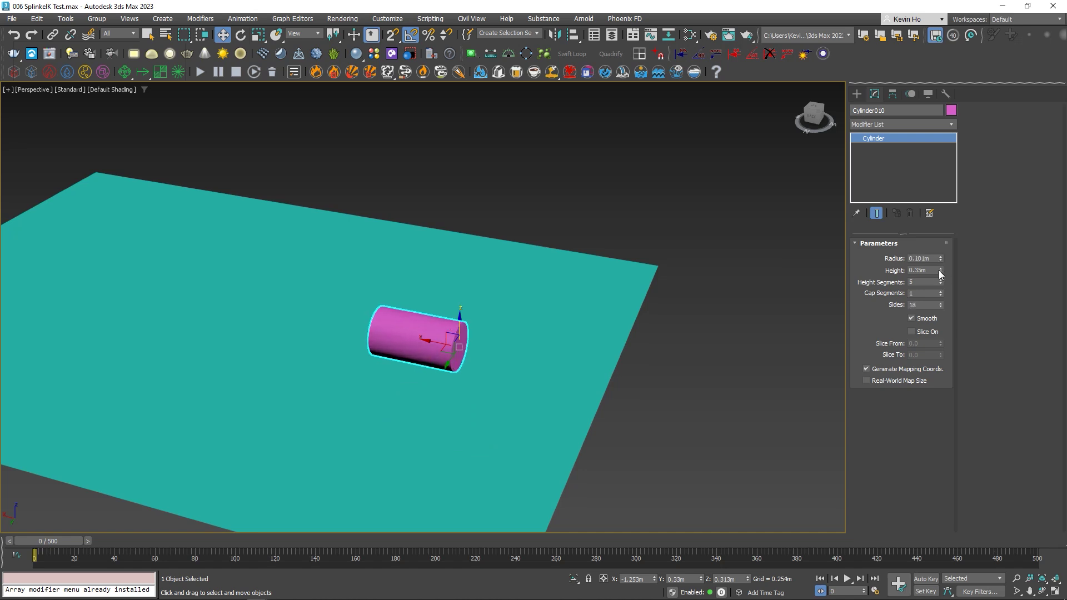
alt+middle_drag(661, 334, 468, 341)
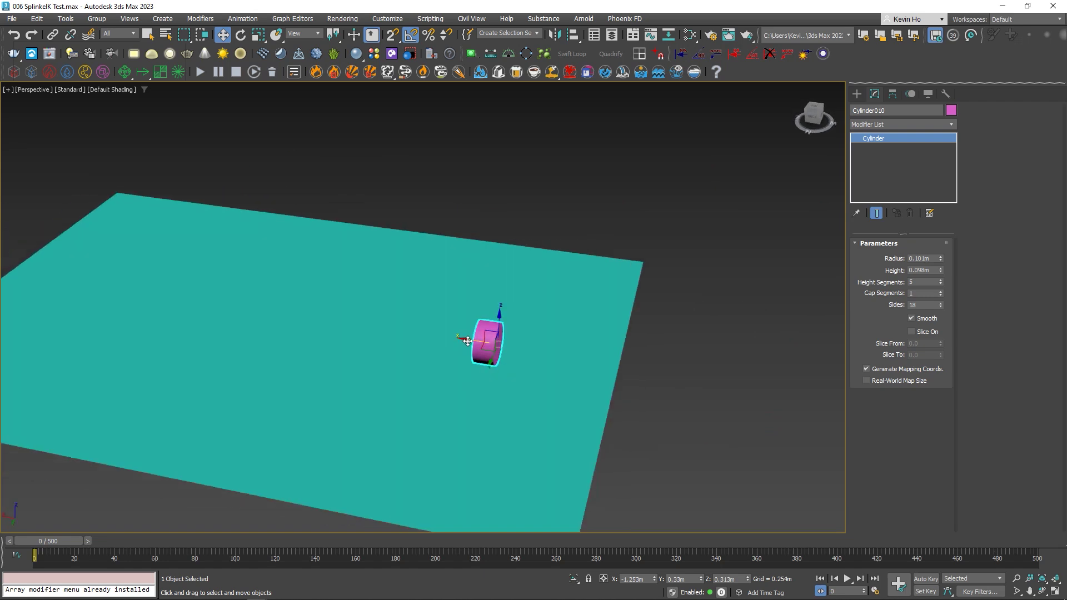
Clone the cylinder along its axis as eight instances, leaving small gaps, to form a row of nine segments.
shift+drag(447, 332, 462, 339)
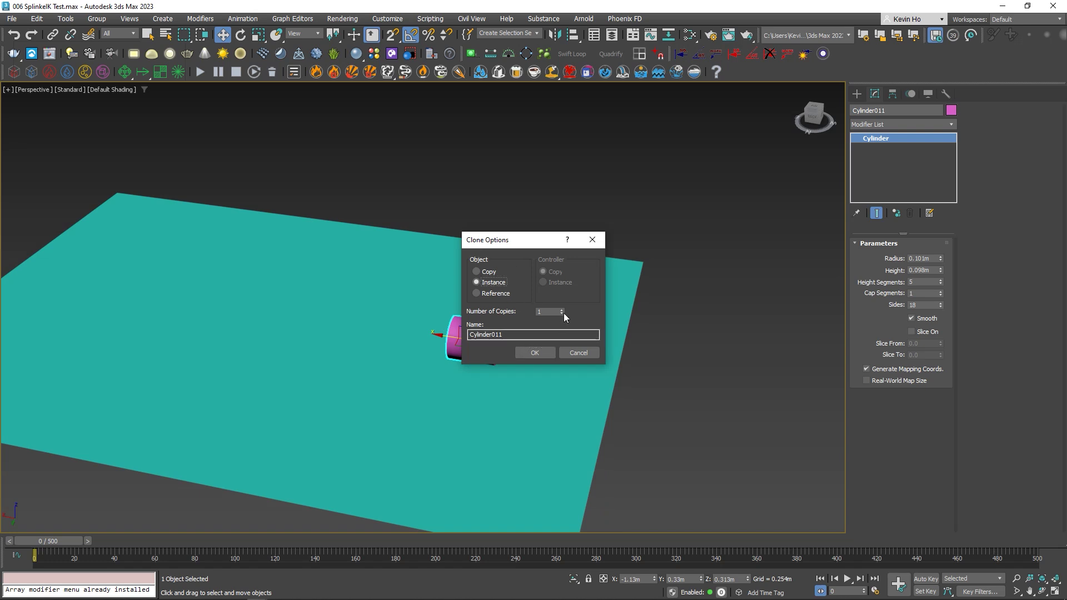
click(534, 352)
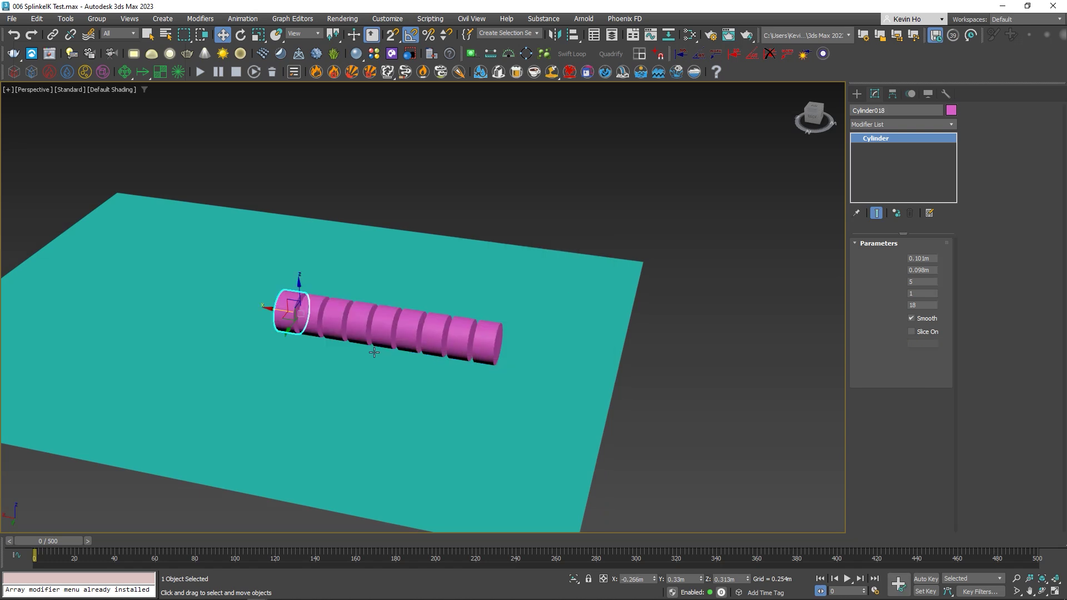
alt+middle_drag(376, 352, 427, 350)
click(811, 115)
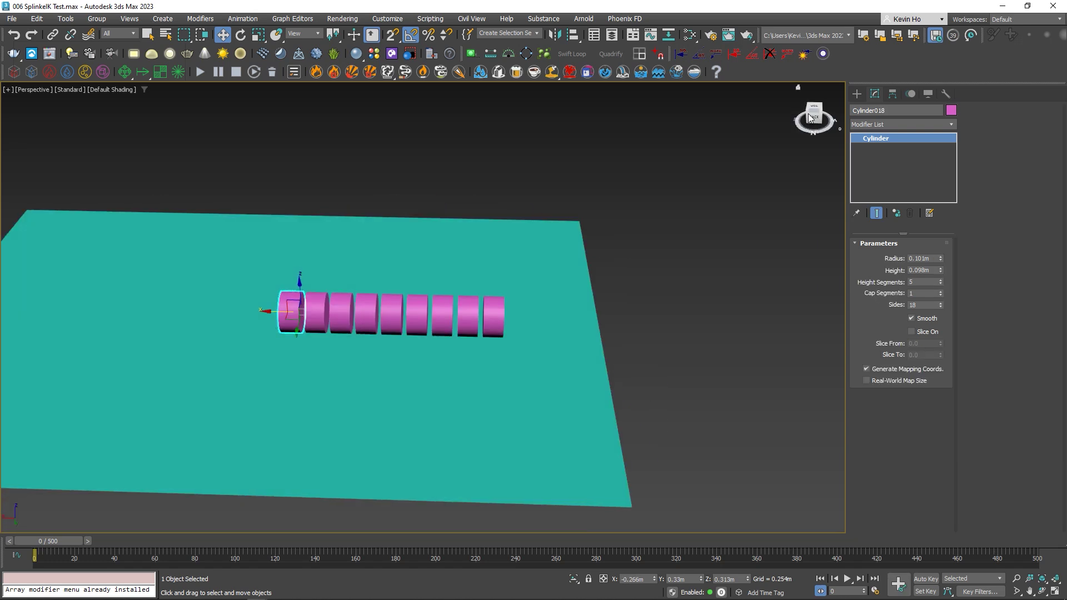
Create a box beyond the end of the cylinder row, about 0.43 m long, 0.88 m wide and 0.61 m high.
click(856, 95)
click(864, 168)
key(alt+w)
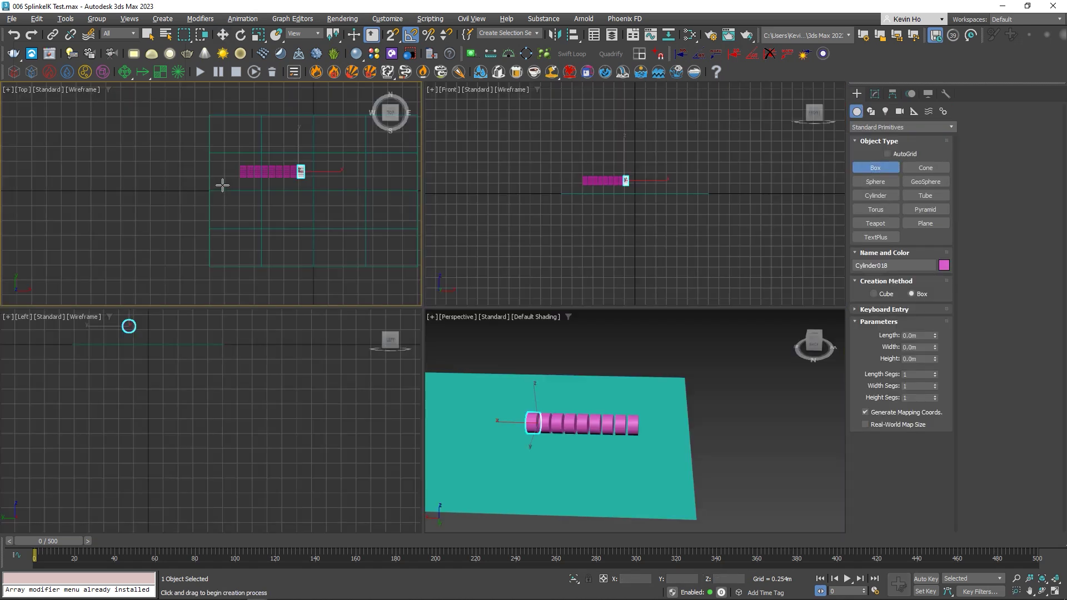
key(alt+w)
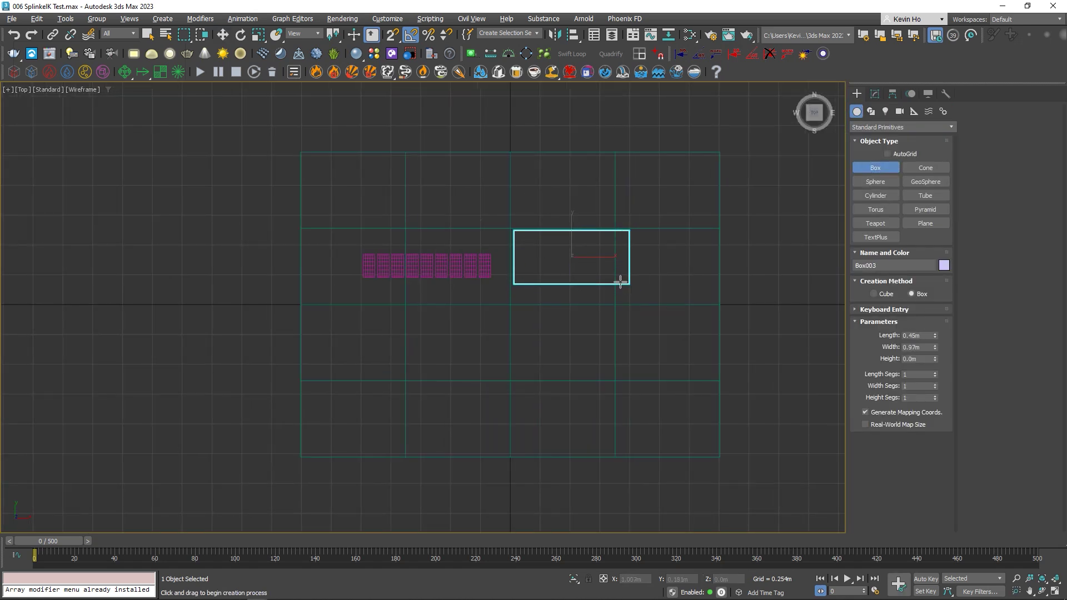
key(alt+w)
middle_click(469, 345)
key(alt+w)
Move the box against the end of the cylinder row, centre it on the row's axis and lower it.
middle_drag(300, 328, 595, 318)
middle_drag(345, 334, 525, 313)
key(w)
mouse_move(348, 339)
mouse_down()
mouse_move(348, 315)
mouse_move(354, 341)
mouse_move(329, 340)
mouse_up()
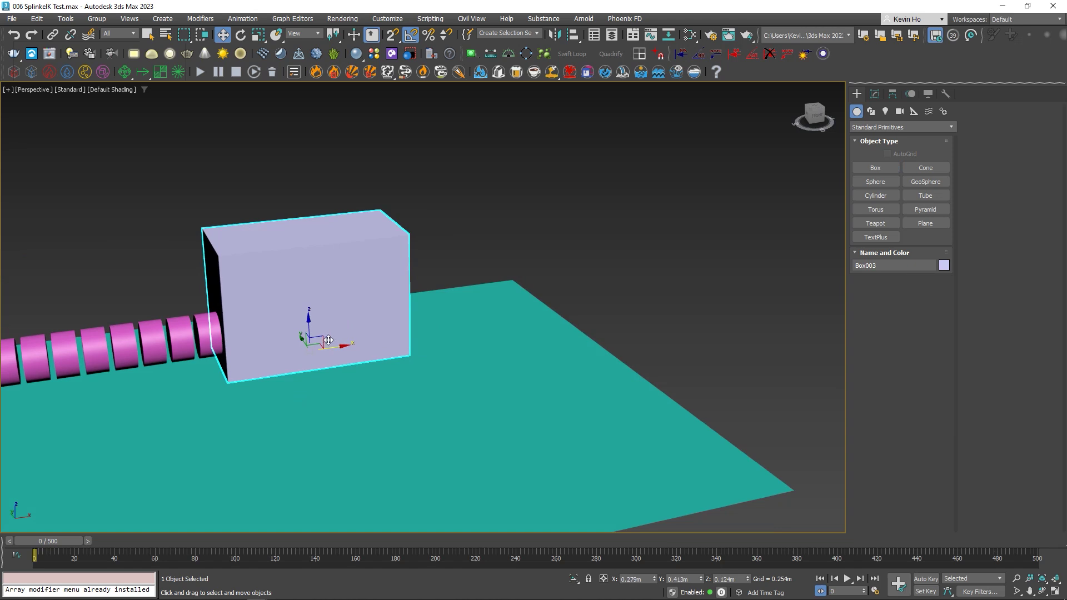
middle_drag(252, 332, 425, 315)
alt+middle_drag(278, 330, 416, 330)
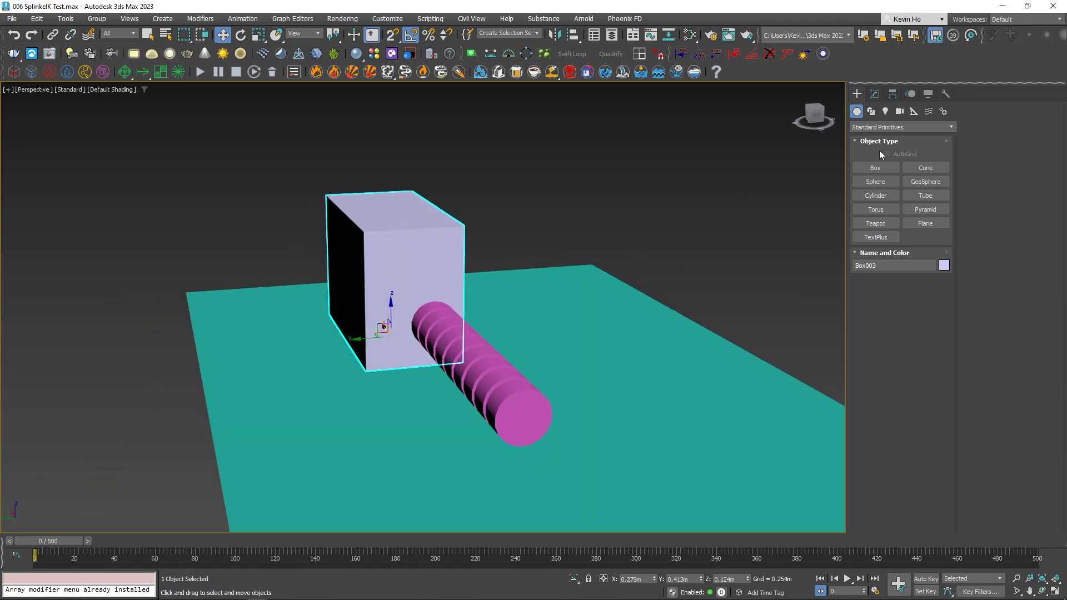
click(875, 95)
alt+middle_drag(366, 337, 410, 309)
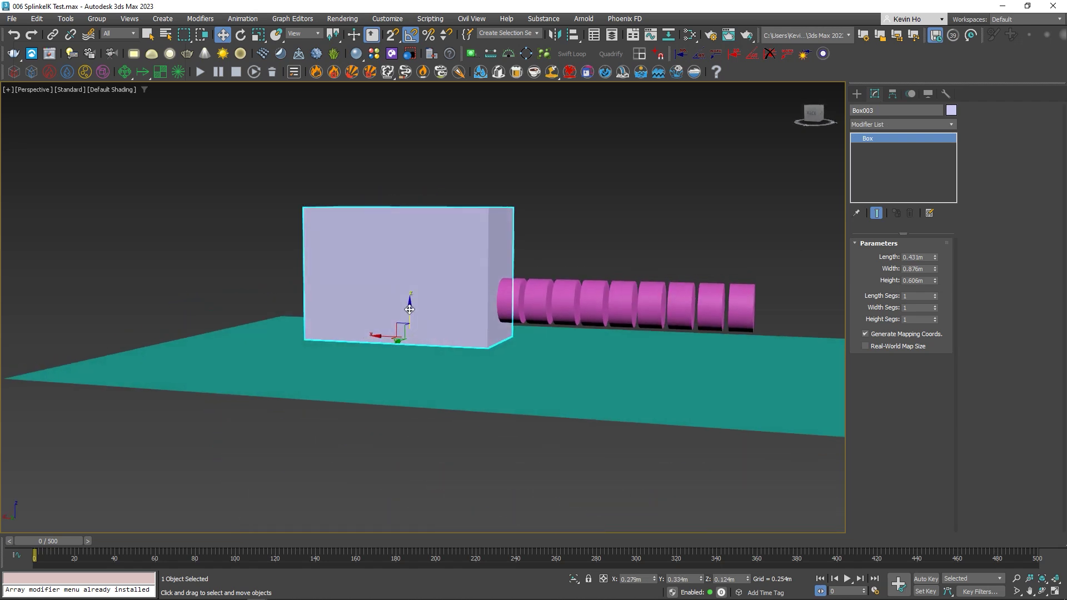
drag(409, 310, 407, 332)
click(732, 309)
alt+middle_drag(733, 310, 761, 303)
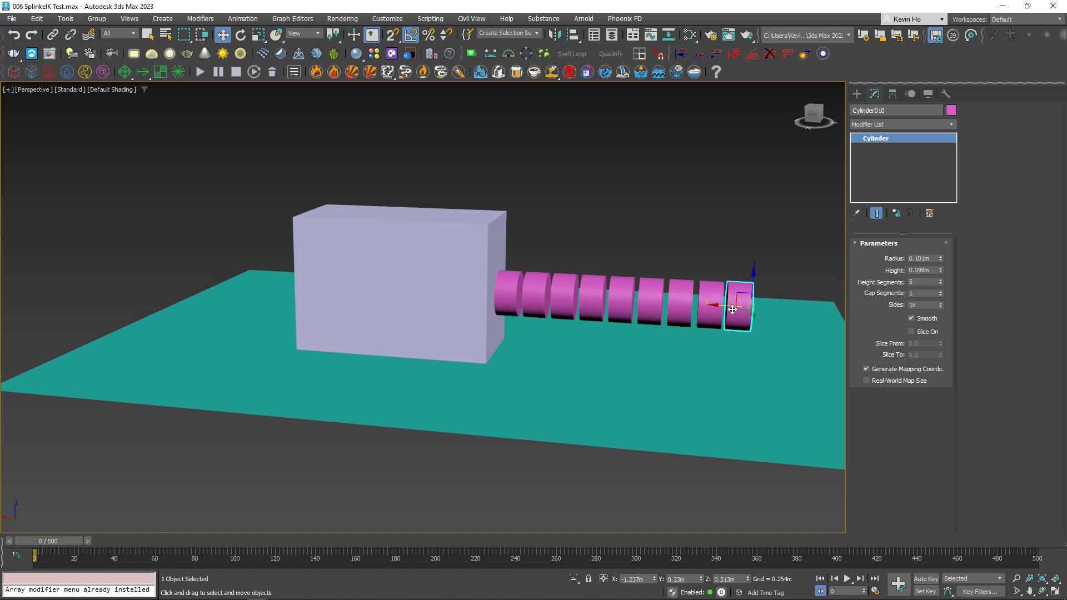
alt+middle_drag(725, 310, 731, 301)
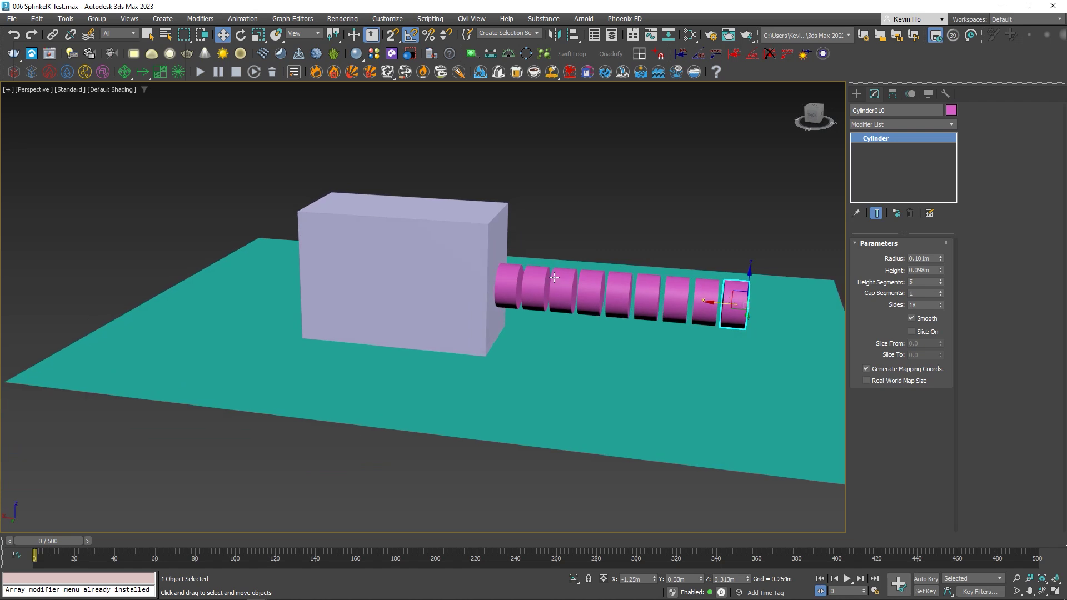
mouse_move(545, 264)
alt+middle_down()
mouse_move(470, 284)
mouse_move(532, 271)
alt+middle_up()
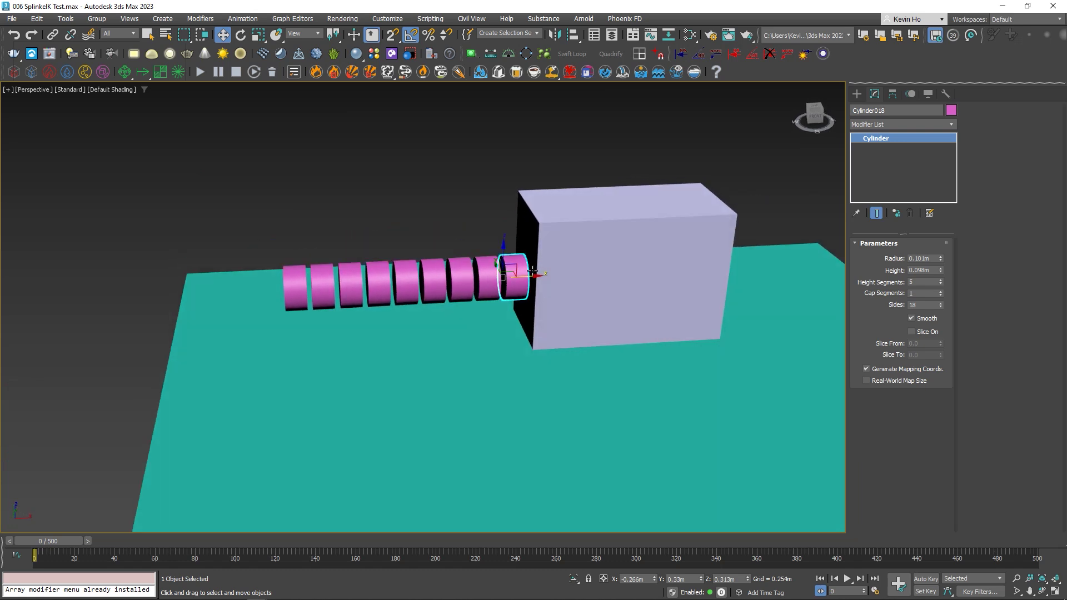
Align the pivots of all nine cylinders to the world axes, moving only the pivots.
click(892, 94)
key(ctrl+a)
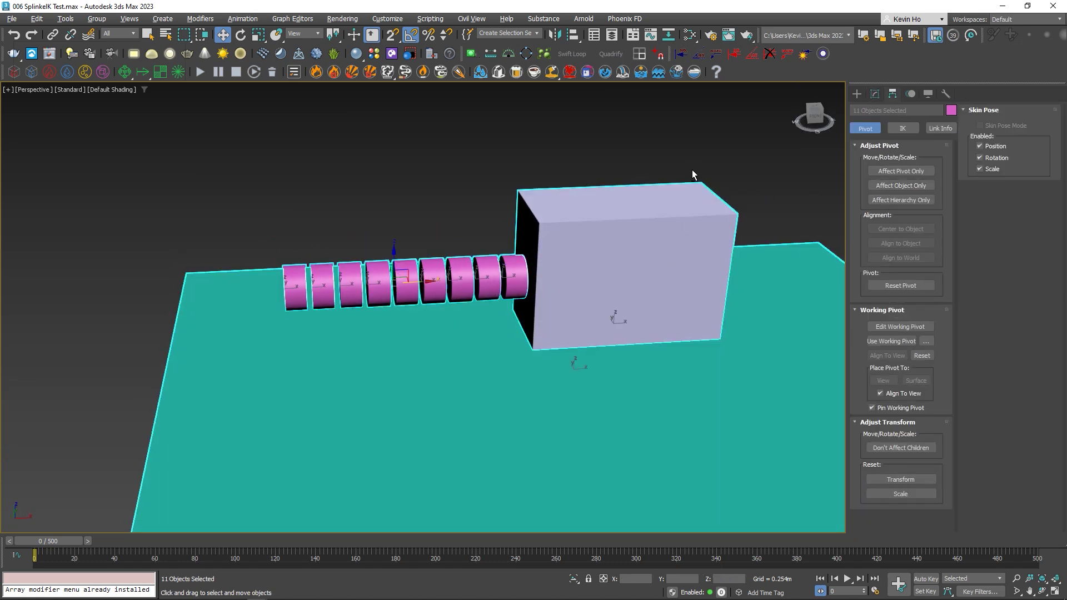
click(910, 172)
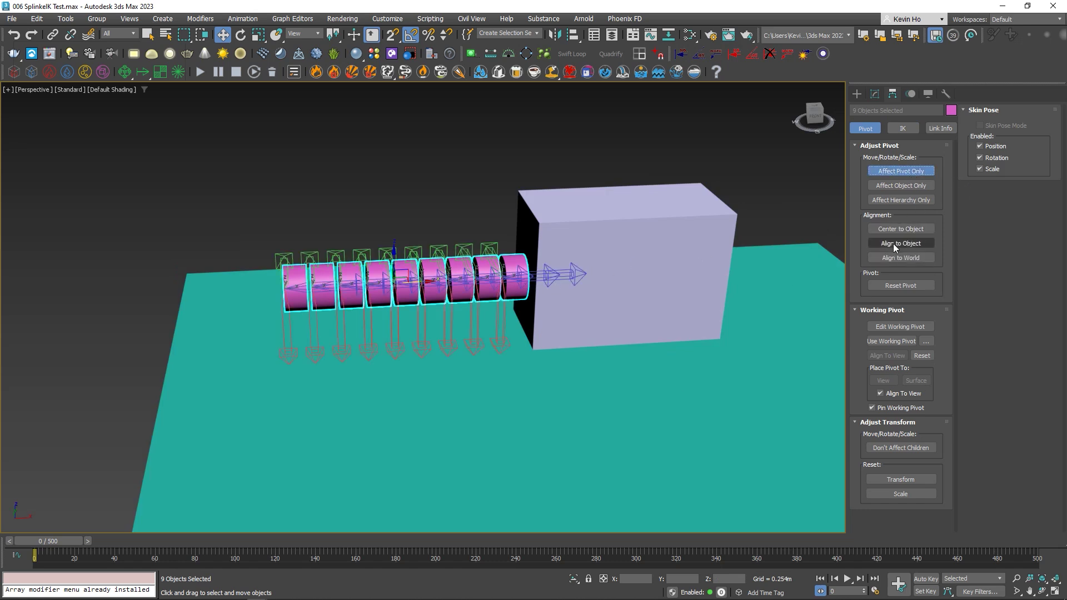
scroll(562, 273, up, 2)
click(887, 260)
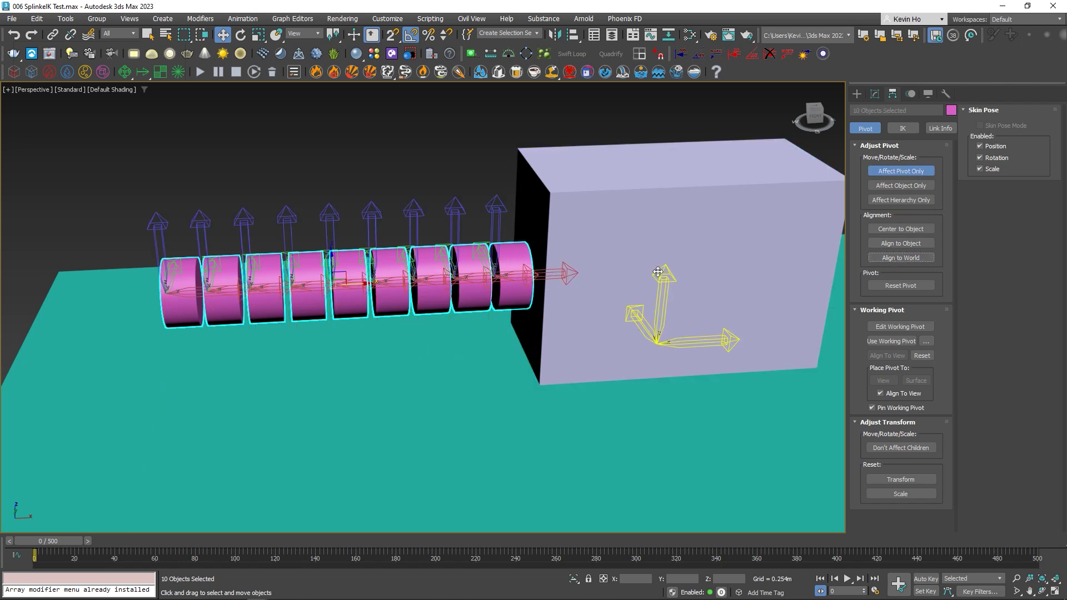
key(alt+w)
middle_click(289, 225)
key(alt+w)
scroll(367, 216, up, 5)
scroll(505, 345, up, 2)
middle_drag(507, 367, 453, 322)
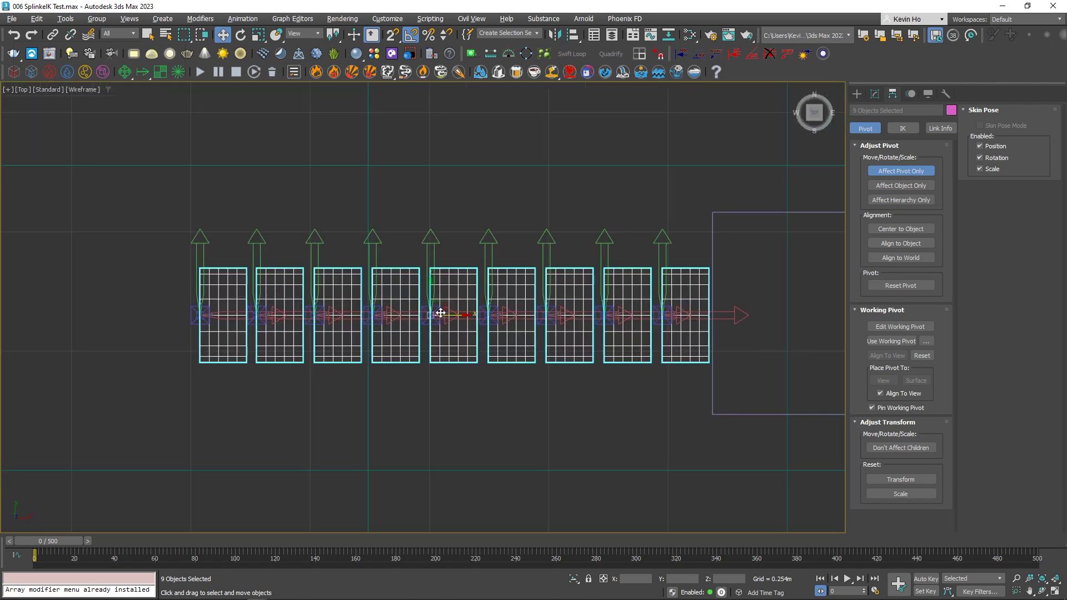
click(900, 171)
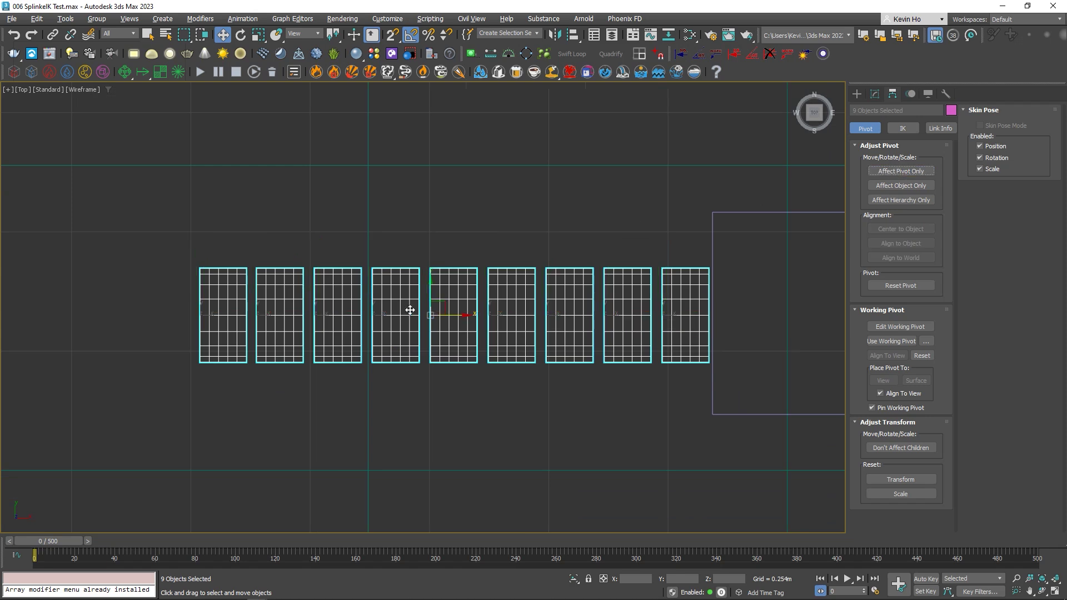
Rotate the nine cylinders together 180° about the vertical axis so their pivots face the box, check the pivots and clear the selection.
drag(478, 296, 543, 382)
right_click(543, 381)
key(alt+w)
middle_click(581, 359)
key(alt+w)
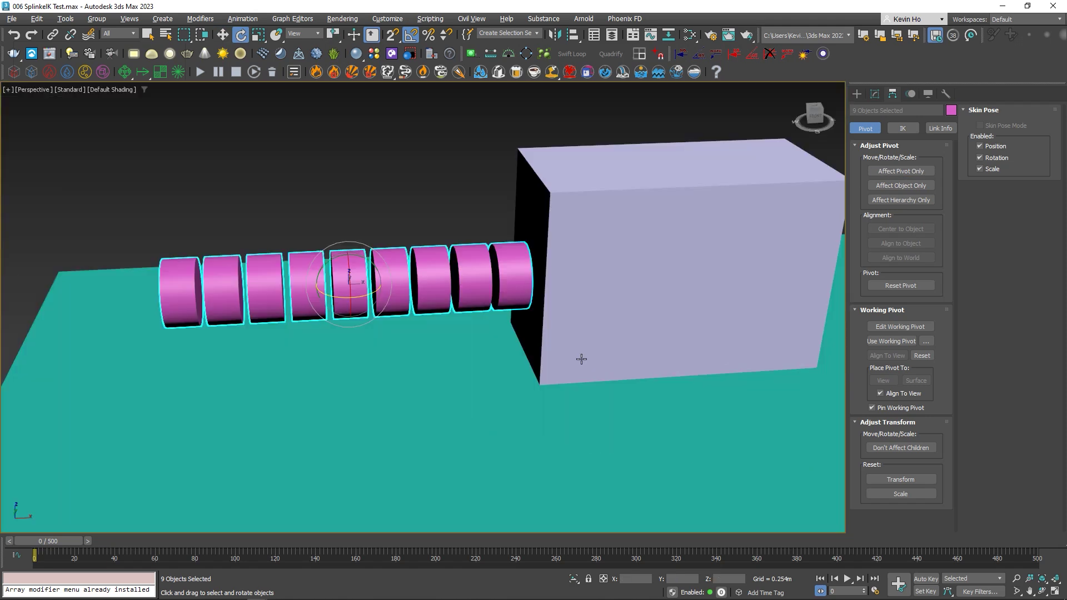
click(899, 172)
mouse_move(536, 266)
alt+middle_down()
mouse_move(534, 288)
mouse_move(532, 265)
alt+middle_up()
click(919, 174)
middle_drag(414, 170, 521, 254)
click(495, 186)
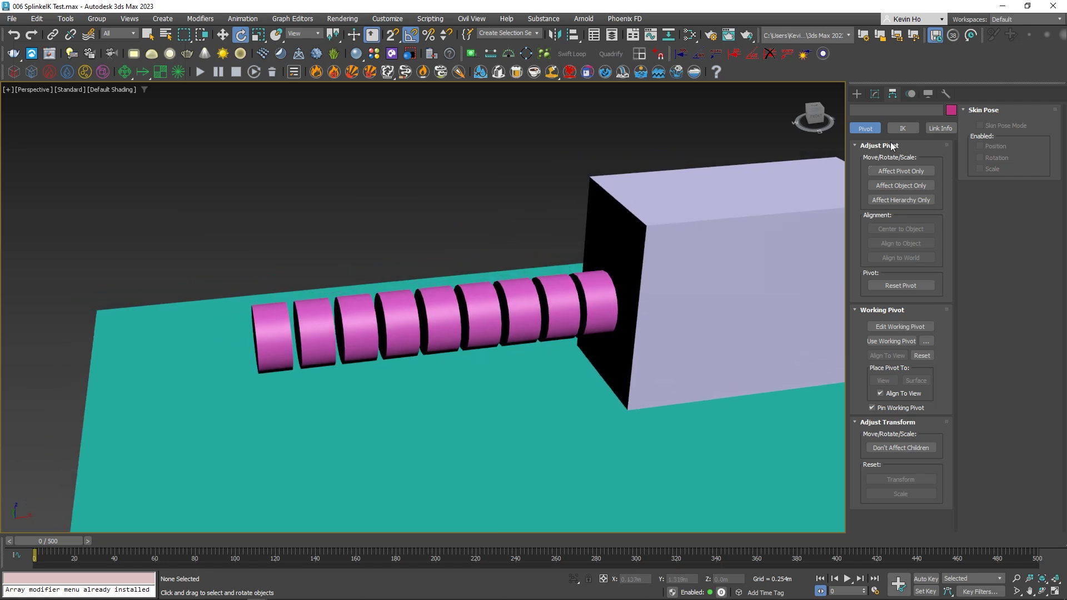
Draw a straight two-point line in the top view from the box face along the row's axis to its free end.
click(858, 94)
click(871, 111)
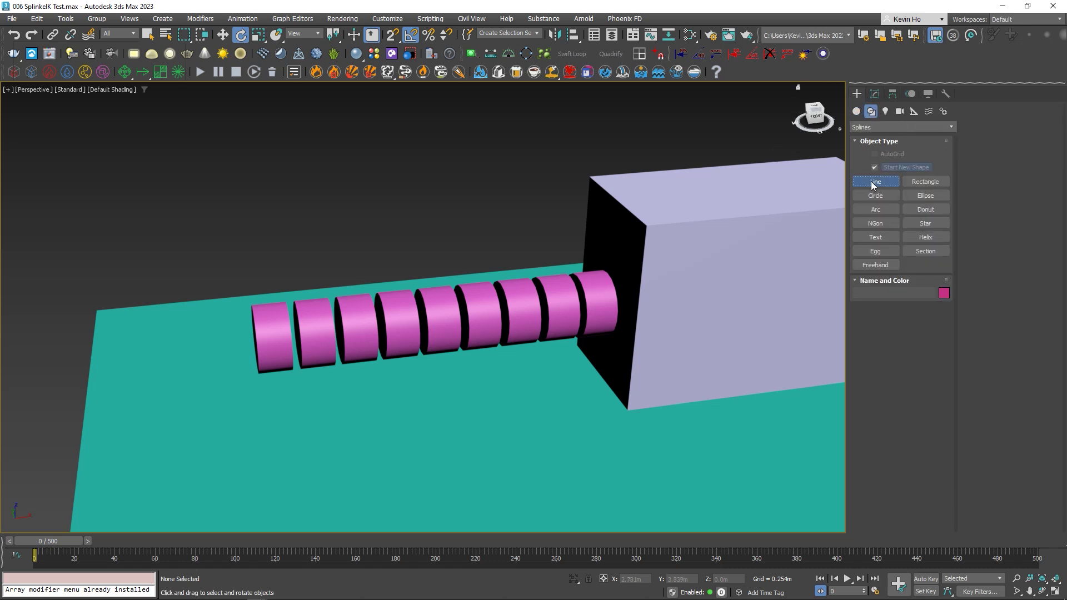
click(875, 182)
middle_drag(449, 314, 417, 312)
key(t)
middle_drag(665, 311, 738, 311)
scroll(744, 314, down, 2)
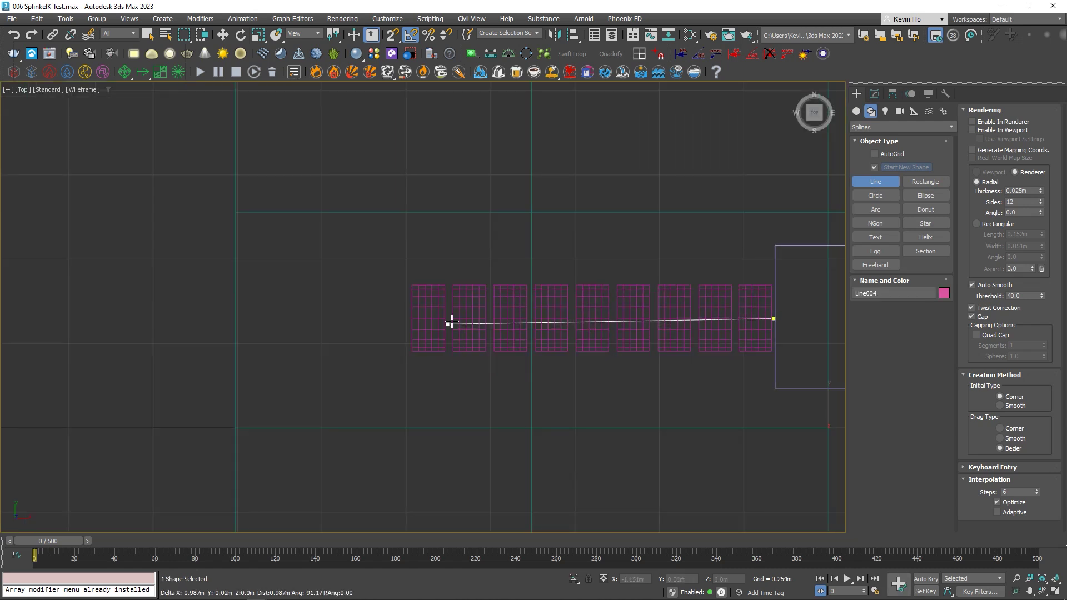
click(405, 318)
right_click(424, 293)
Set the height segments of the instanced cylinders to 1.
middle_drag(550, 296, 538, 288)
key(e)
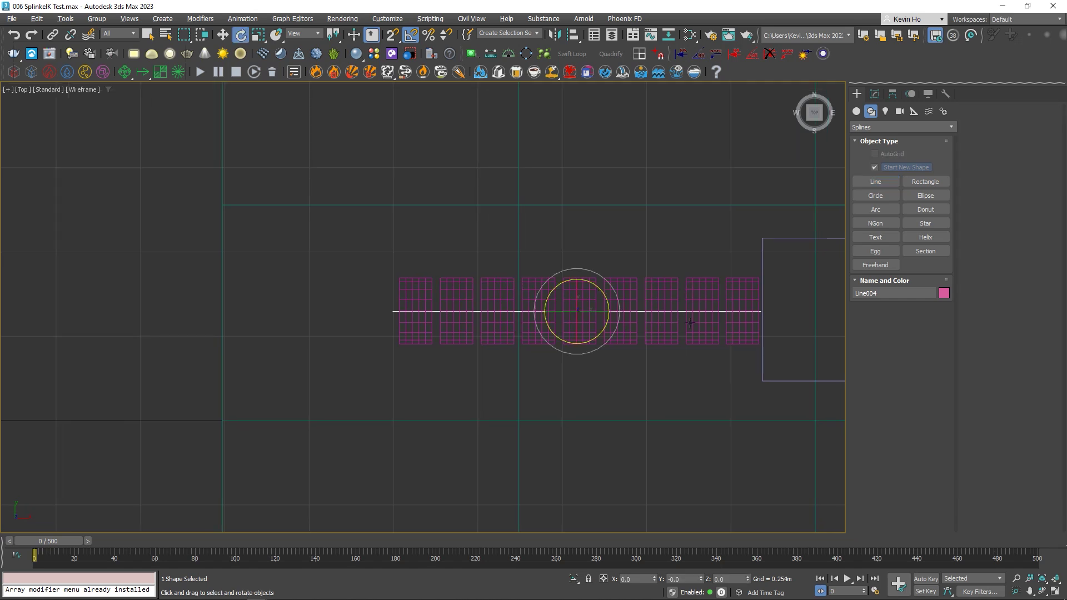
click(727, 289)
click(875, 93)
middle_drag(654, 340, 489, 355)
Align the line's position to the cylinder nearest the box, pivot point to pivot point.
key(alt+w)
middle_click(704, 357)
key(alt+w)
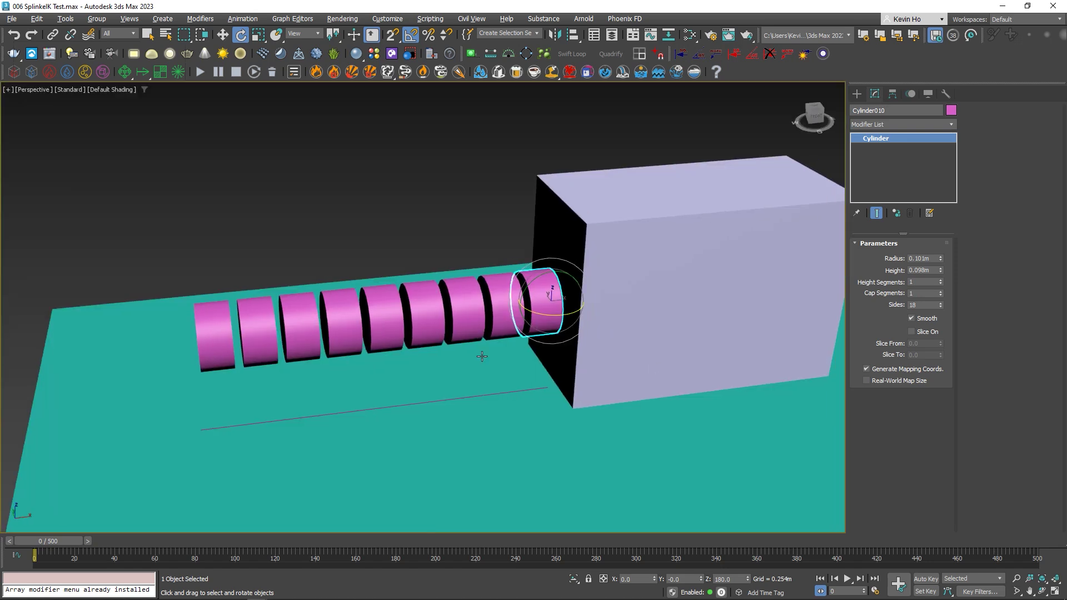
click(470, 396)
key(alt+a)
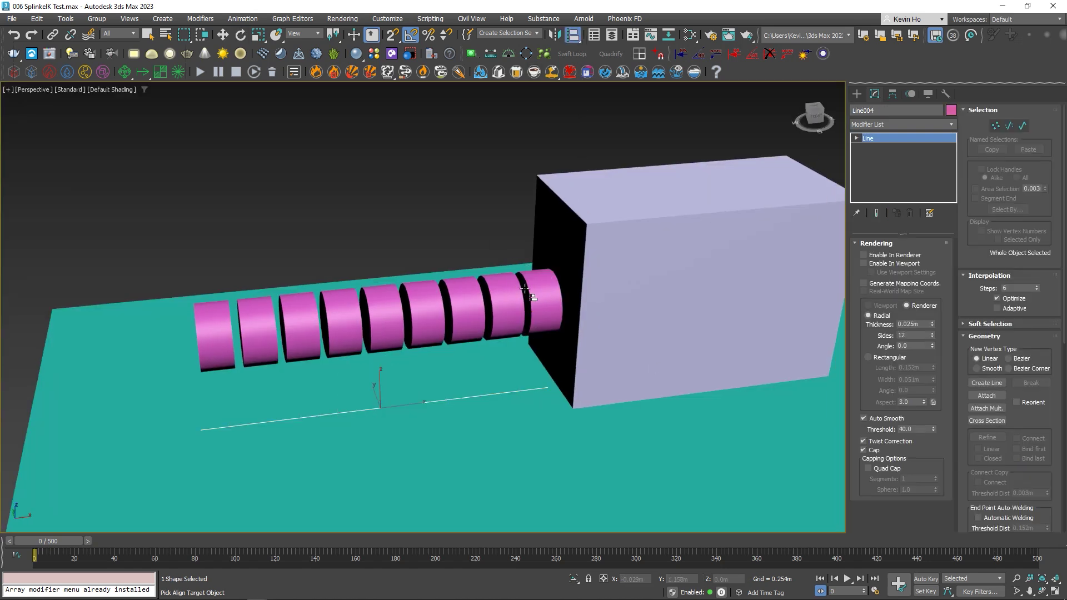
click(535, 297)
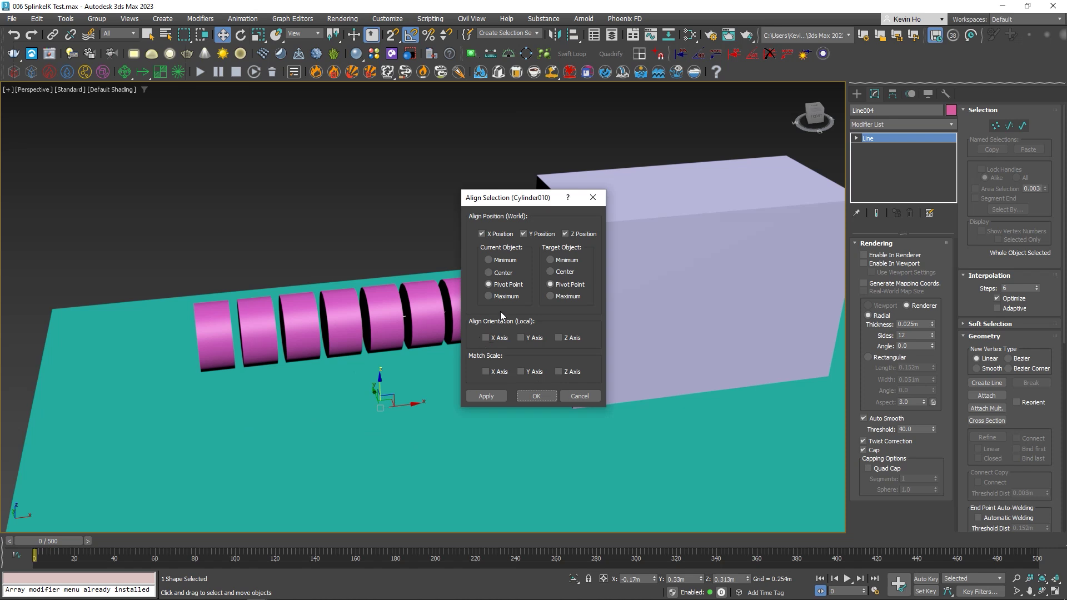
click(536, 395)
Move the line's vertices so that its ends fit the ends of the cylinder row.
alt+middle_drag(371, 353, 242, 394)
key(1)
click(379, 320)
click(188, 358)
drag(665, 424, 423, 173)
alt+middle_drag(566, 322, 537, 323)
middle_drag(729, 355, 601, 304)
key(F3)
click(661, 294)
drag(689, 299, 505, 295)
key(F3)
key(1)
Hide the box at the end of the cylinder row.
mouse_move(533, 324)
middle_down()
mouse_move(559, 327)
mouse_move(597, 294)
mouse_move(610, 246)
middle_up()
click(602, 192)
right_click(601, 192)
click(614, 150)
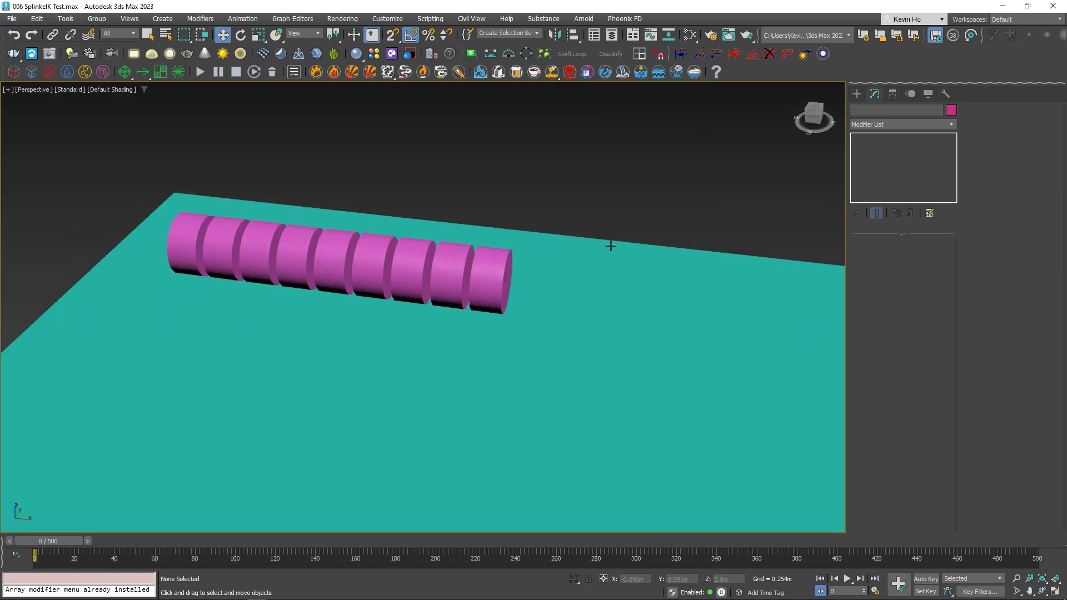
Hide the ground plane beneath the cylinder row.
click(607, 285)
right_click(647, 210)
click(661, 168)
Convert both end vertices of the line running through the cylinder row to Bezier vertices.
click(504, 283)
alt+middle_drag(533, 289, 276, 350)
click(260, 304)
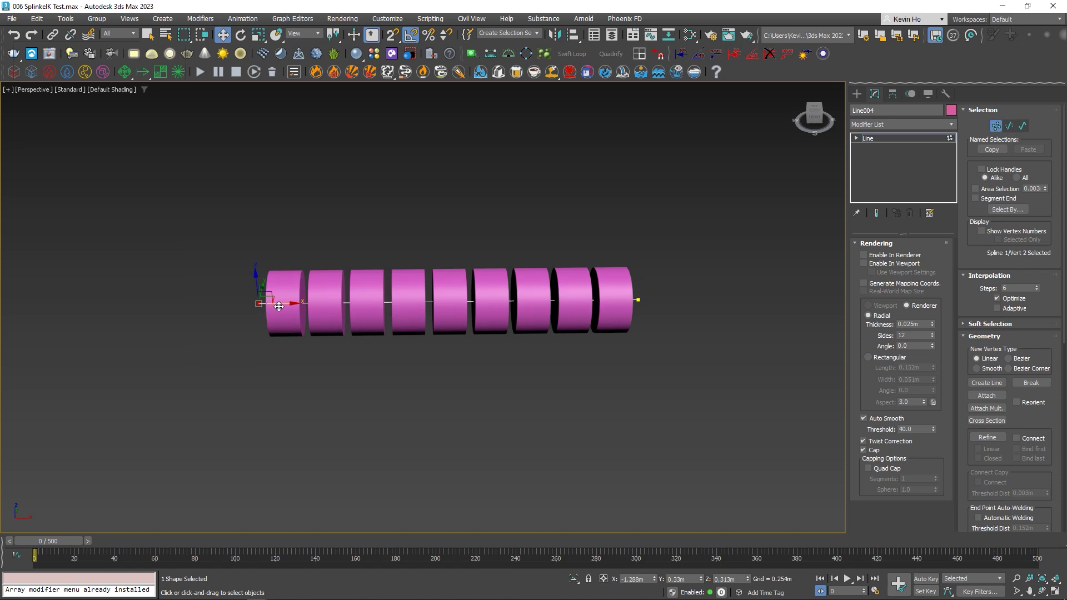
key(1)
middle_drag(608, 338, 552, 365)
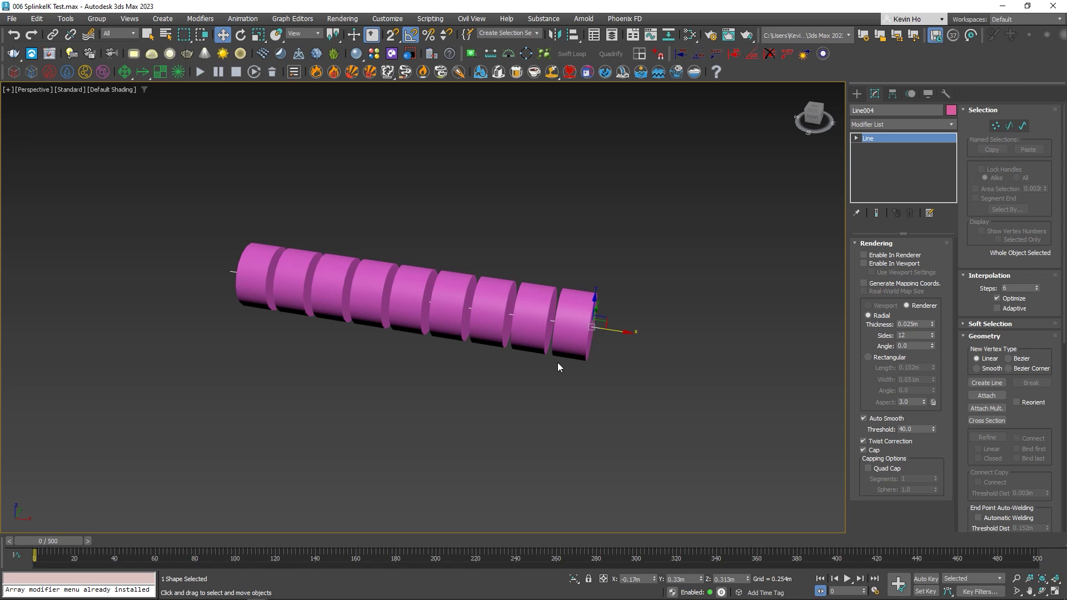
key(1)
alt+middle_drag(274, 279, 341, 344)
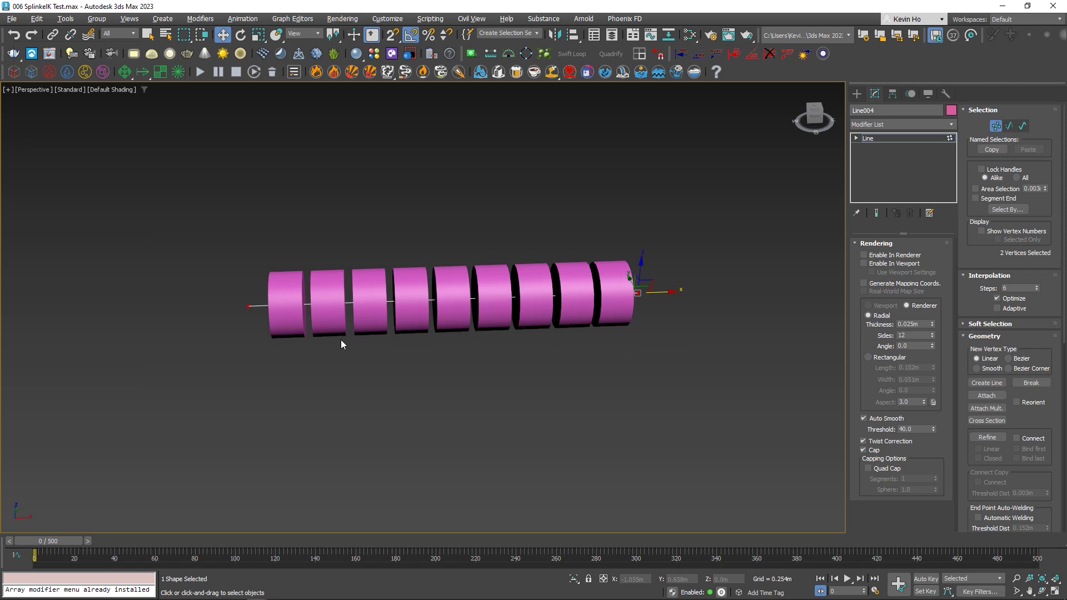
click(856, 140)
middle_drag(244, 307, 469, 298)
scroll(341, 296, down, 3)
middle_drag(664, 289, 542, 291)
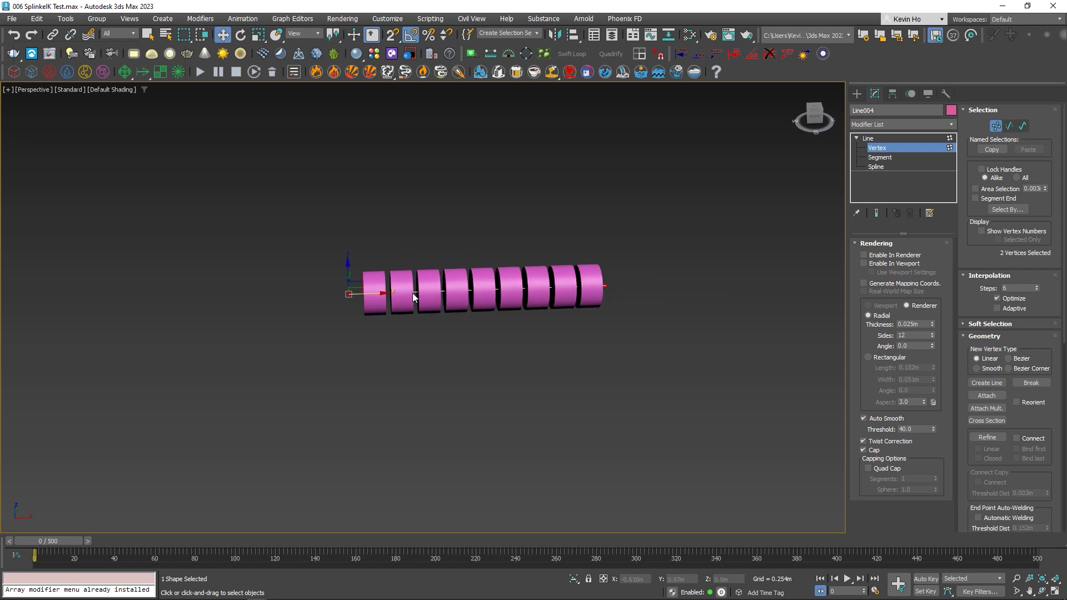
scroll(397, 293, up, 2)
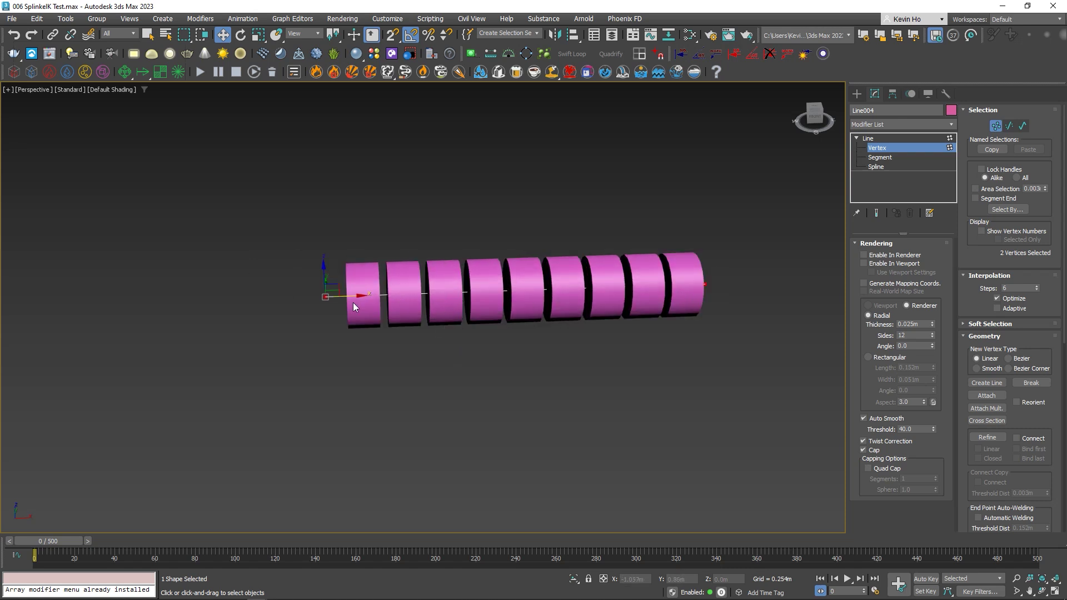
right_click(312, 301)
click(306, 233)
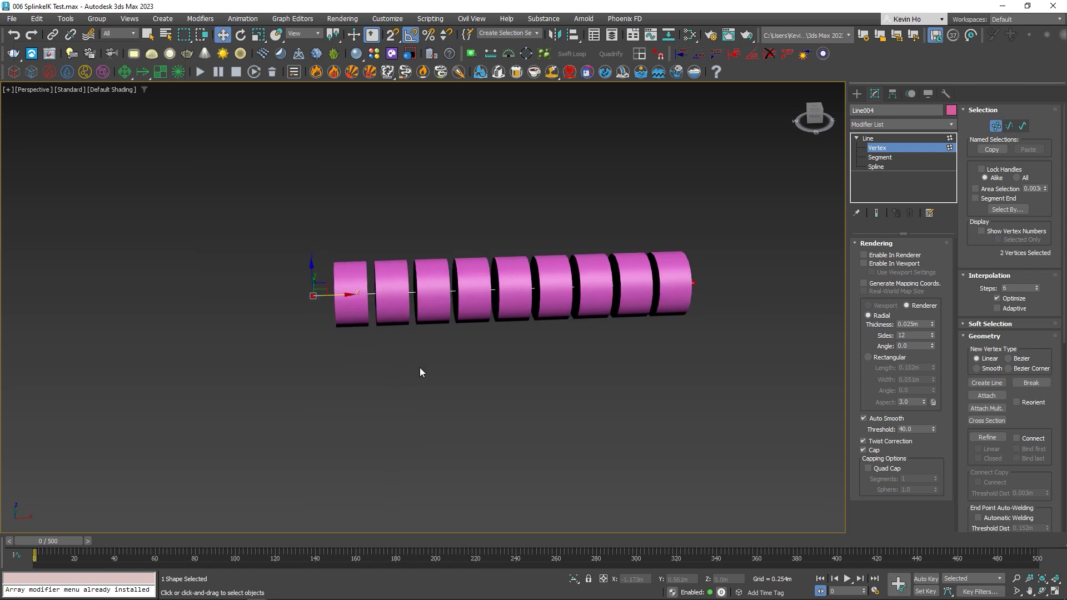
In the front view, extend the Bezier handles of both end vertices inward along the line.
key(alt+w)
right_click(368, 425)
key(alt+w)
key(z)
key(alt+w)
right_click(650, 221)
key(alt+w)
scroll(389, 290, up, 8)
middle_drag(178, 287, 365, 315)
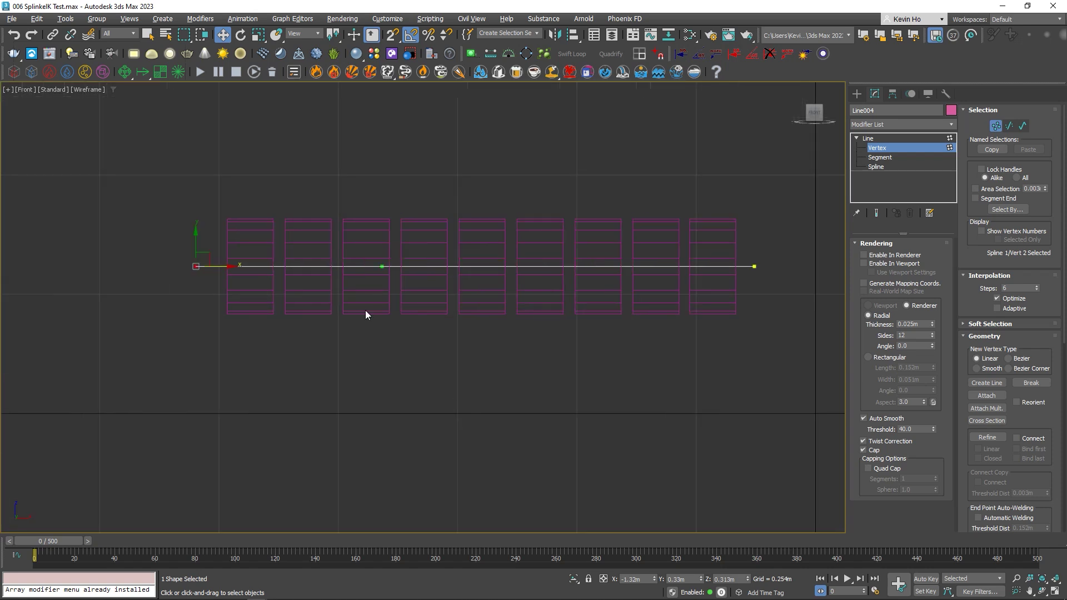
drag(385, 268, 403, 267)
click(754, 266)
mouse_move(566, 267)
mouse_down()
mouse_move(636, 273)
mouse_move(539, 268)
mouse_move(710, 271)
mouse_move(528, 272)
mouse_move(538, 270)
mouse_up()
Turn off Optimize and set the line's interpolation steps to 20, comparing with 2 steps while the end vertex is raised.
click(1004, 298)
middle_drag(643, 260, 636, 264)
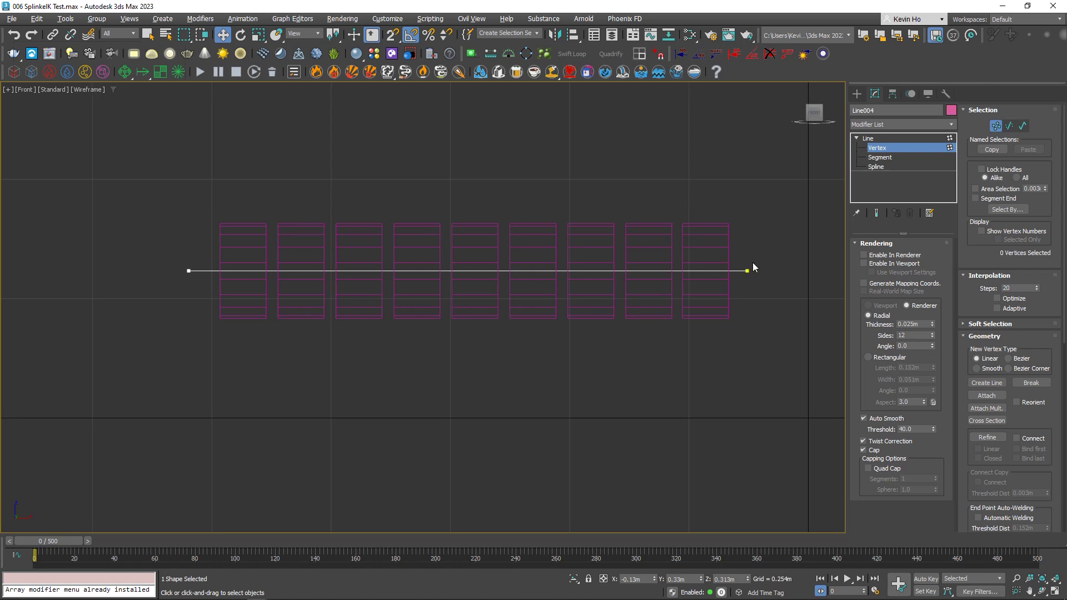
drag(743, 227, 707, 104)
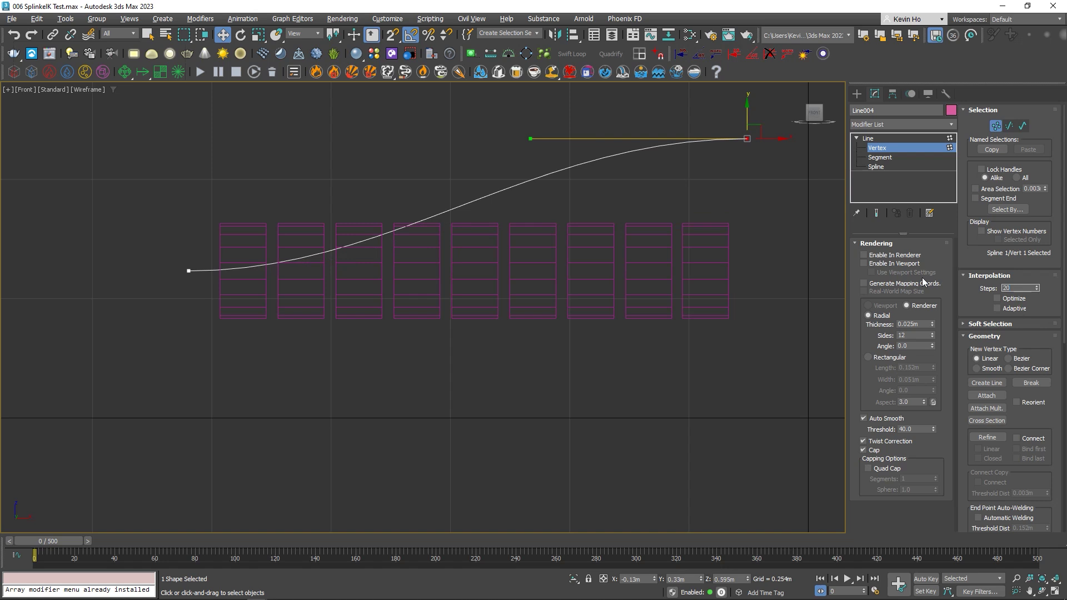
key(Return)
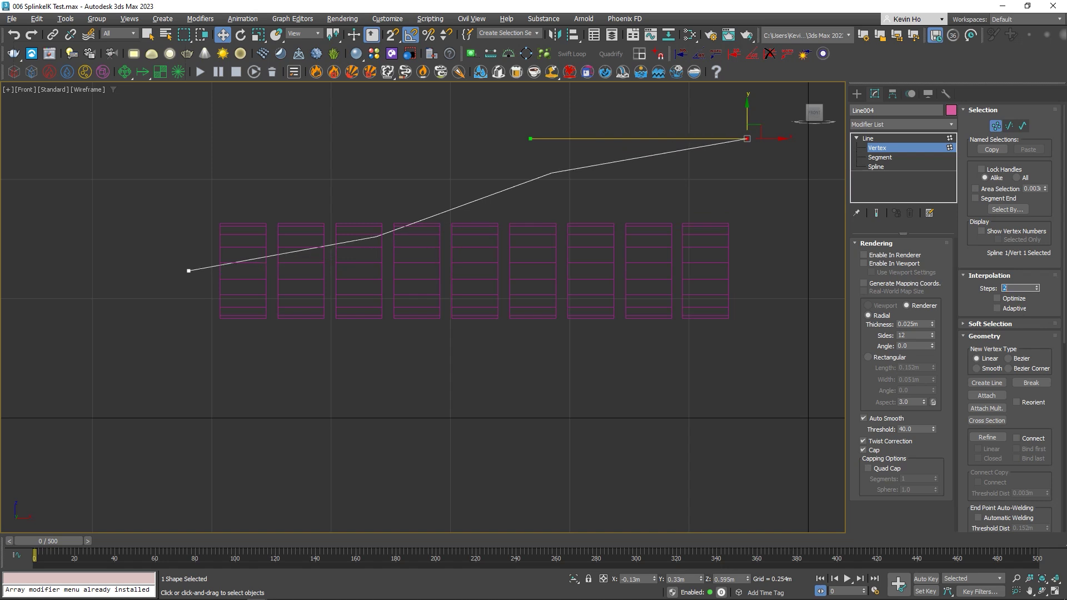
text(20)
key(Return)
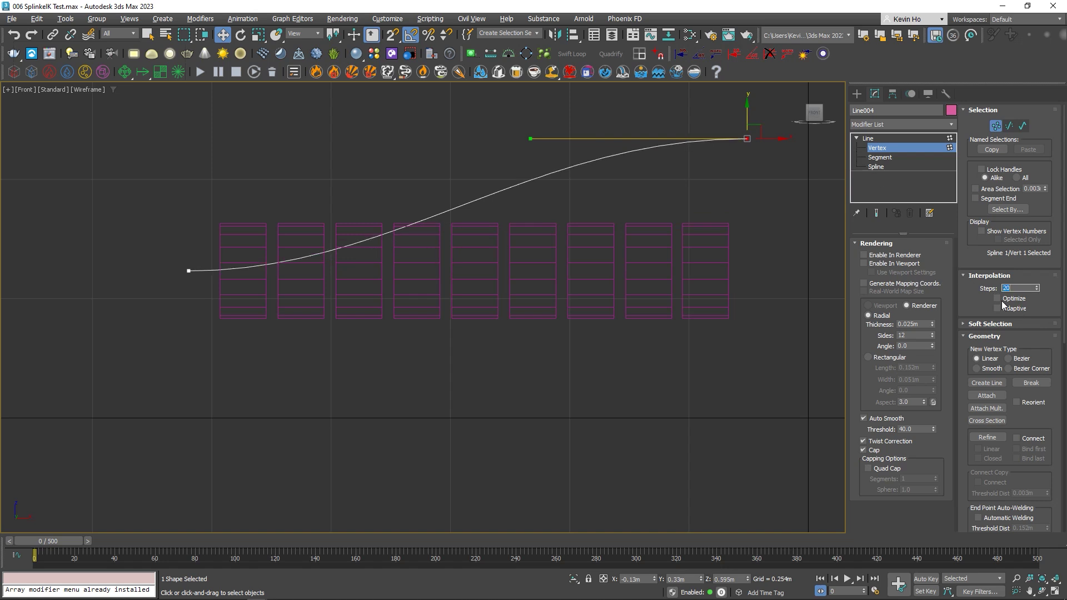
Snap the raised end vertex back level with the line's other end, finish vertex editing and return to the perspective view.
drag(750, 143, 187, 267)
key(s)
middle_drag(662, 260, 590, 258)
key(s)
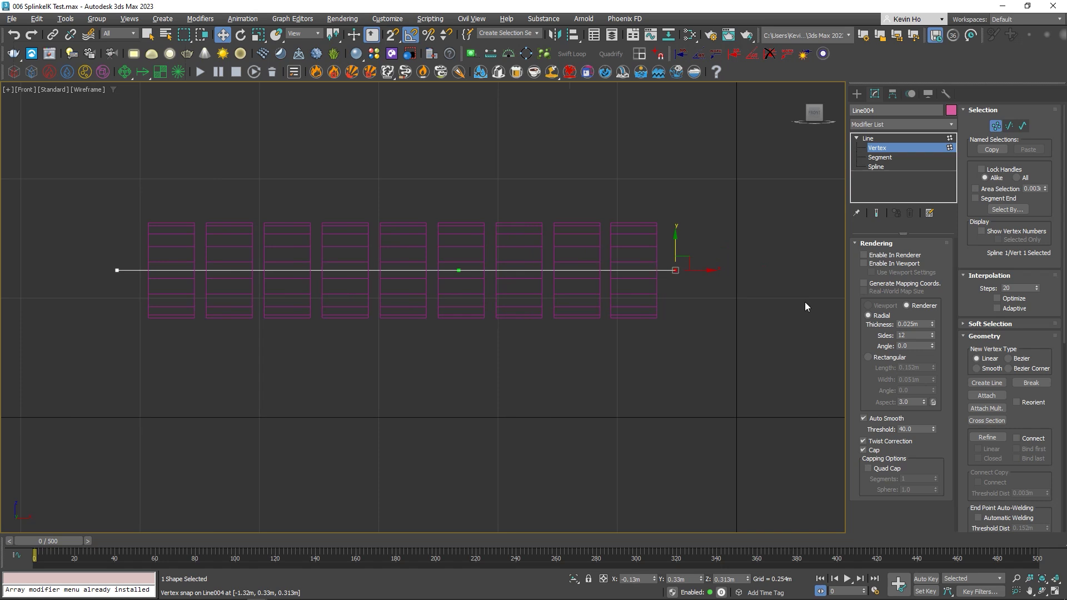
click(993, 128)
middle_drag(584, 295, 540, 287)
key(alt+w)
middle_click(661, 375)
key(alt+w)
middle_drag(490, 327, 394, 335)
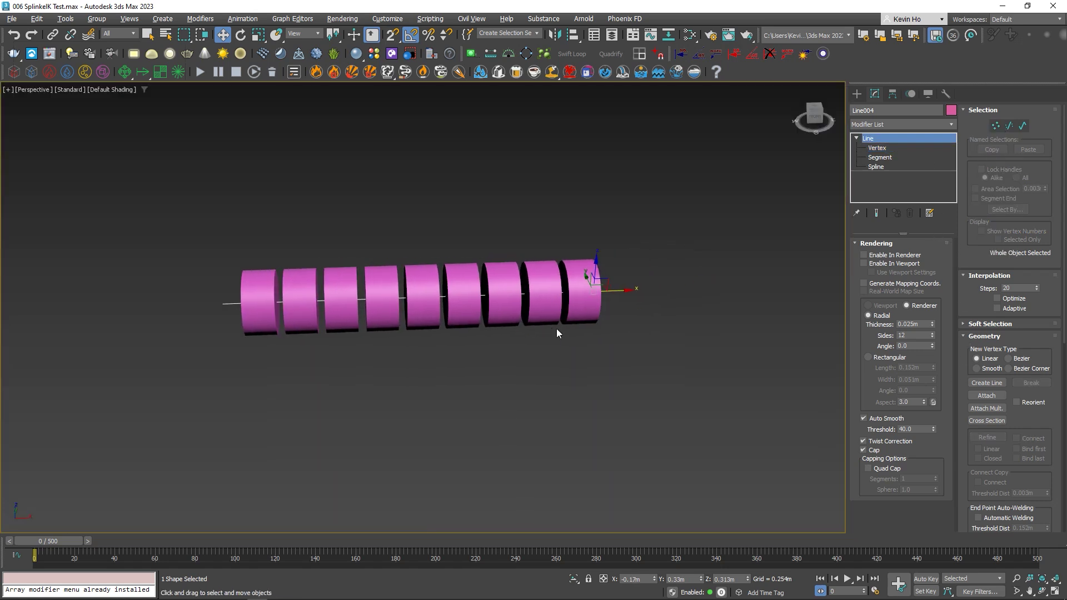
Rename the two end cylinders as "Cylinder010 Top to Kettlle" and "Cylinder018 Bottom".
click(578, 270)
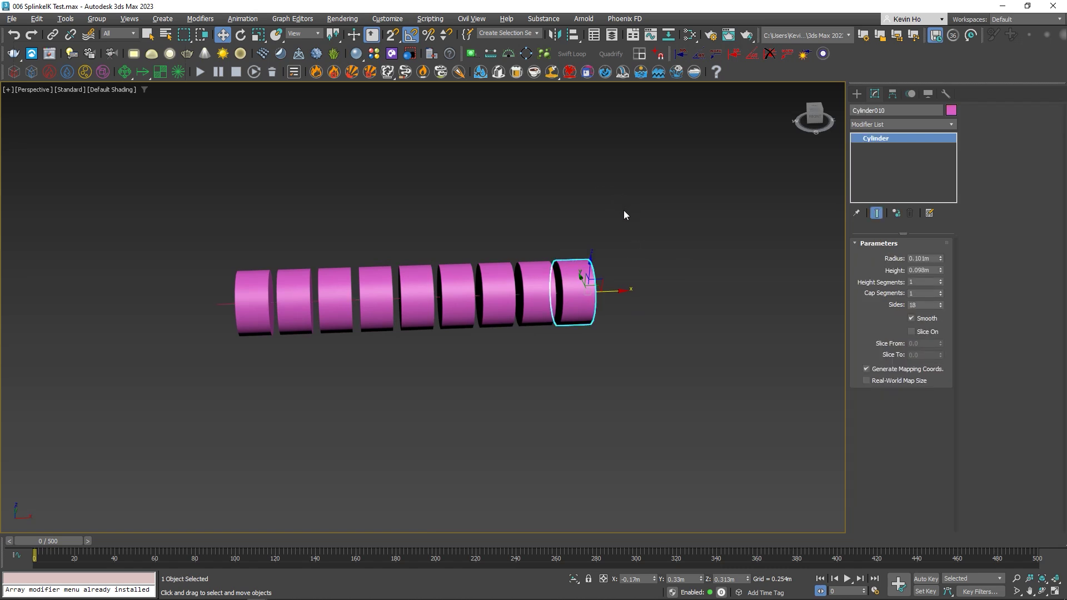
alt+middle_drag(620, 271, 593, 276)
click(913, 110)
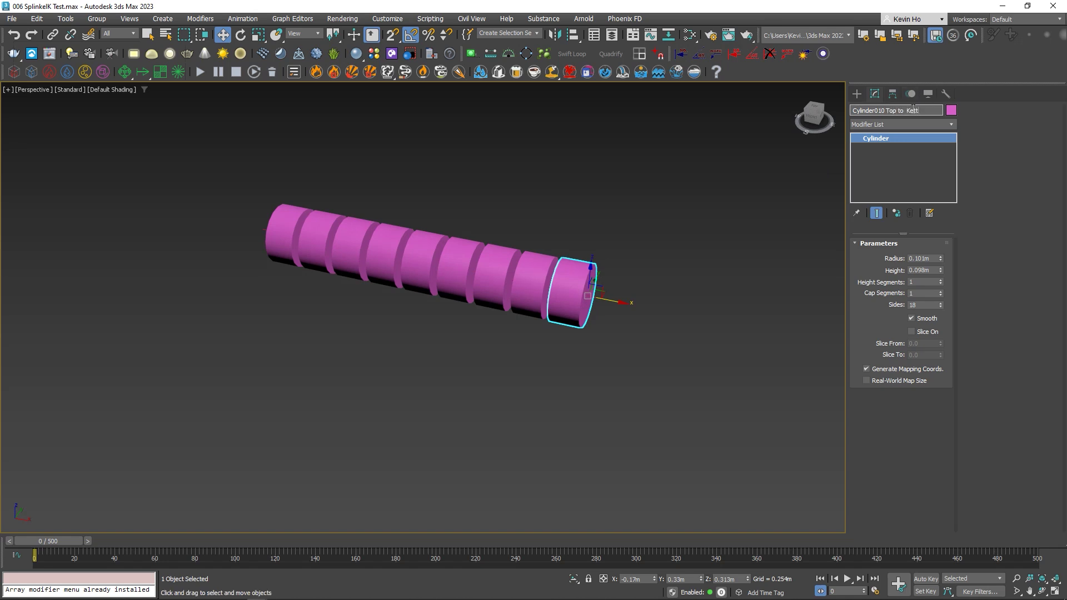
key(Return)
click(282, 236)
click(903, 111)
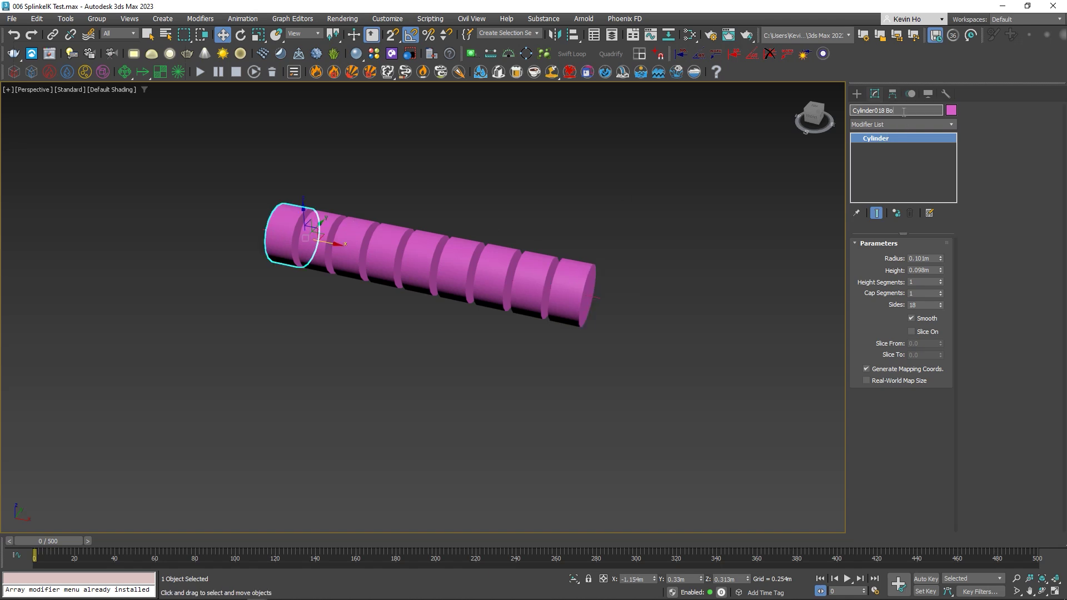
key(Return)
Link each cylinder to its neighbour, forming a hierarchy from the Bottom cylinder up to the Top cylinder.
click(571, 275)
alt+middle_drag(609, 256, 575, 316)
click(261, 222)
click(52, 35)
drag(245, 235, 396, 243)
click(357, 240)
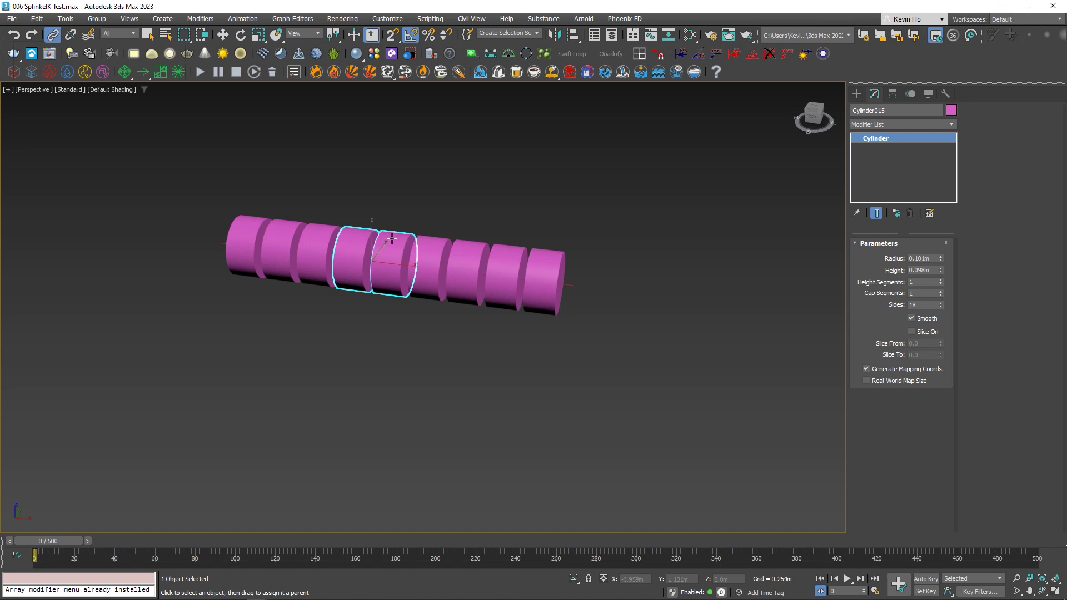
double_click(396, 238)
click(423, 223)
drag(395, 249, 429, 256)
click(430, 248)
double_click(439, 251)
click(437, 246)
drag(437, 246, 549, 265)
click(475, 265)
click(516, 266)
middle_drag(549, 265, 523, 254)
click(530, 256)
key(w)
drag(542, 240, 486, 254)
right_click(486, 254)
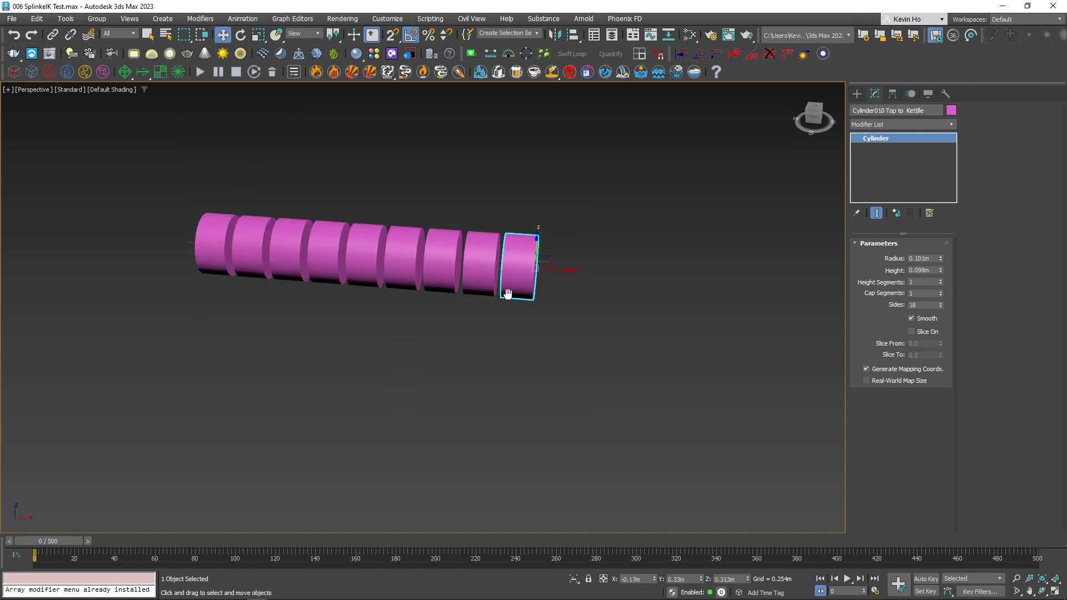
Apply a SplineIK Solver from the Top cylinder to the Bottom cylinder, using the line as its spline.
middle_drag(503, 288, 519, 303)
click(586, 318)
click(546, 262)
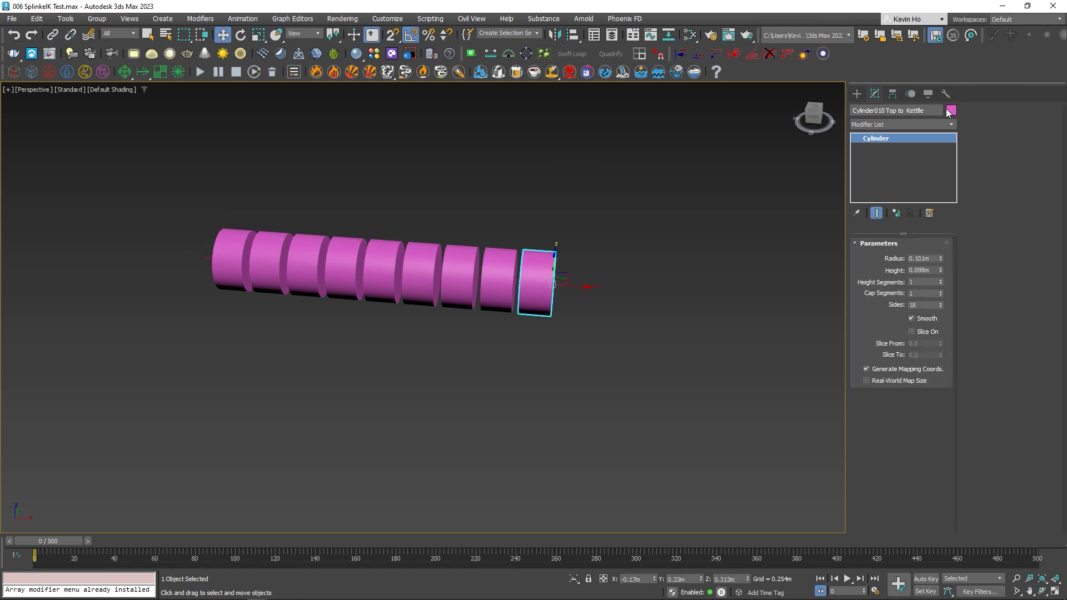
middle_drag(598, 245, 538, 231)
scroll(539, 231, down, 2)
click(253, 22)
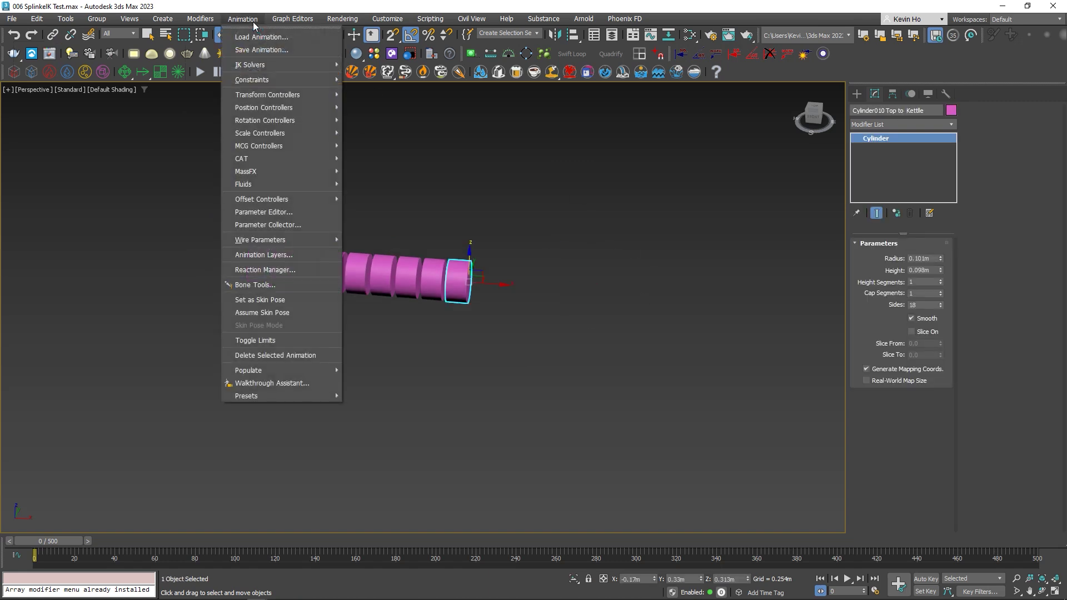
mouse_move(274, 62)
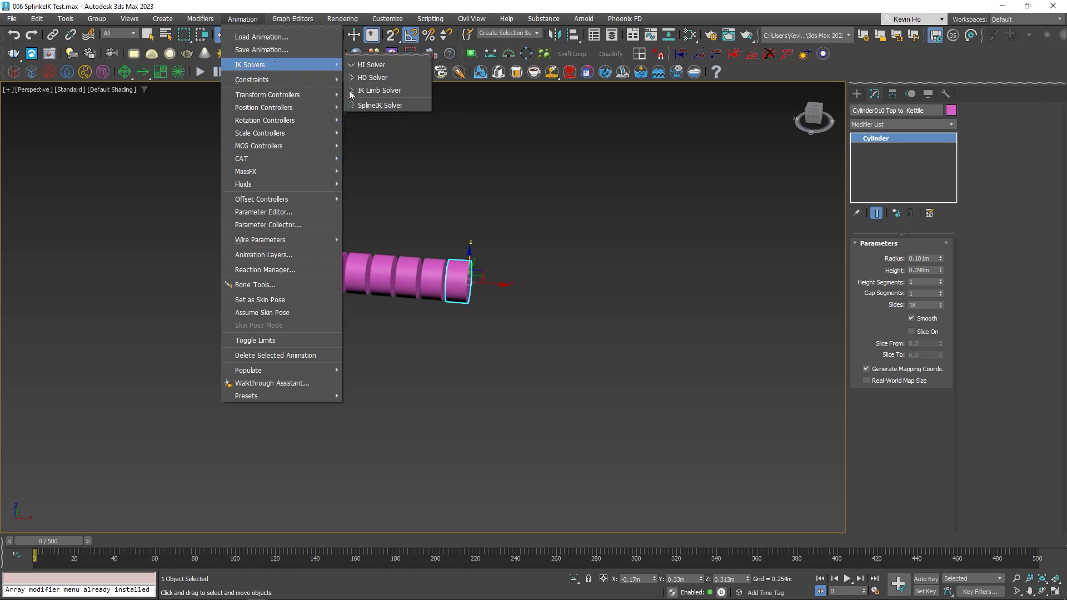
click(405, 106)
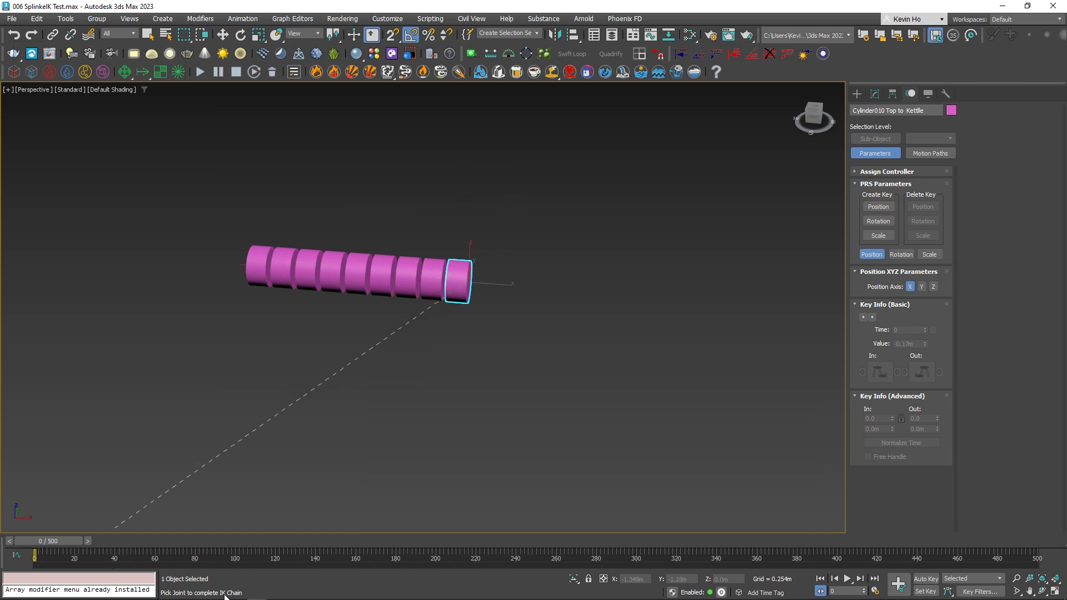
click(253, 254)
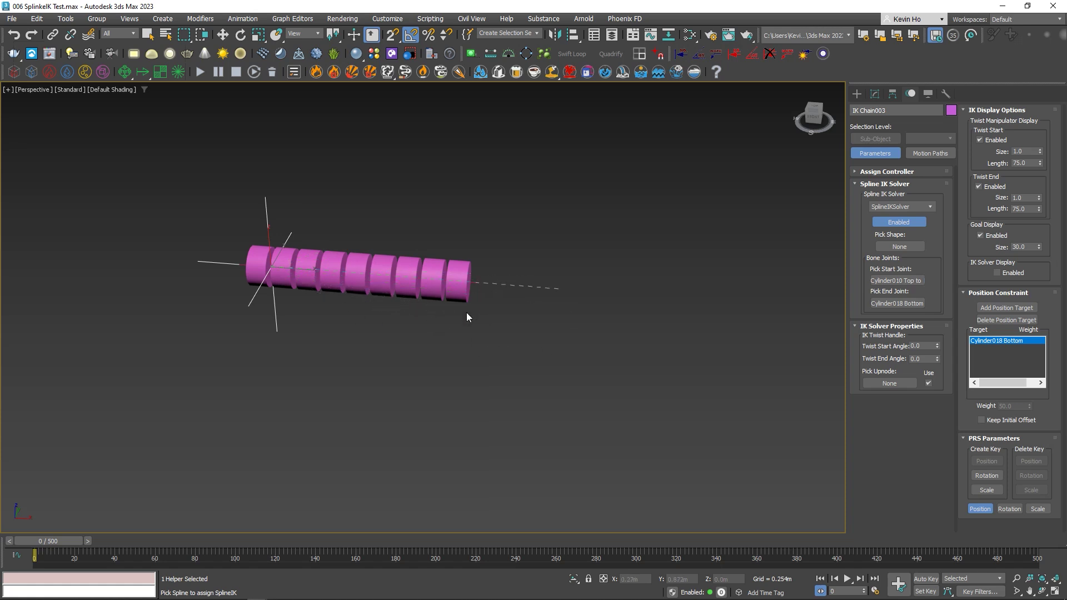
click(473, 284)
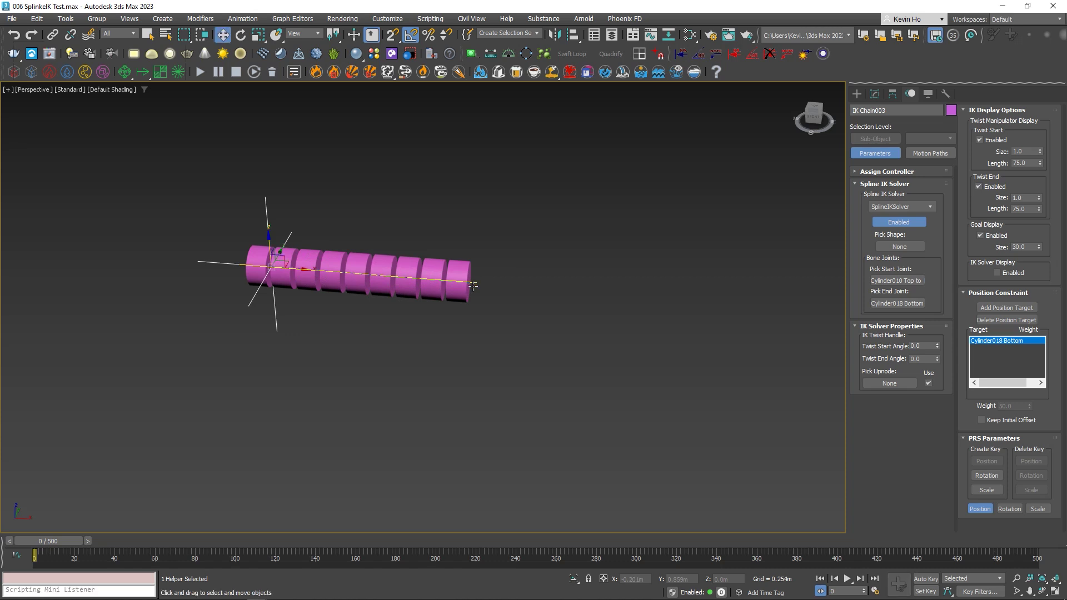
Try moving the point helper at the Top end of the cable, and undo the move.
alt+middle_drag(533, 319, 481, 328)
scroll(496, 228, up, 3)
alt+middle_drag(594, 349, 614, 343)
middle_drag(587, 294, 567, 328)
middle_drag(540, 225, 507, 208)
scroll(539, 330, up, 3)
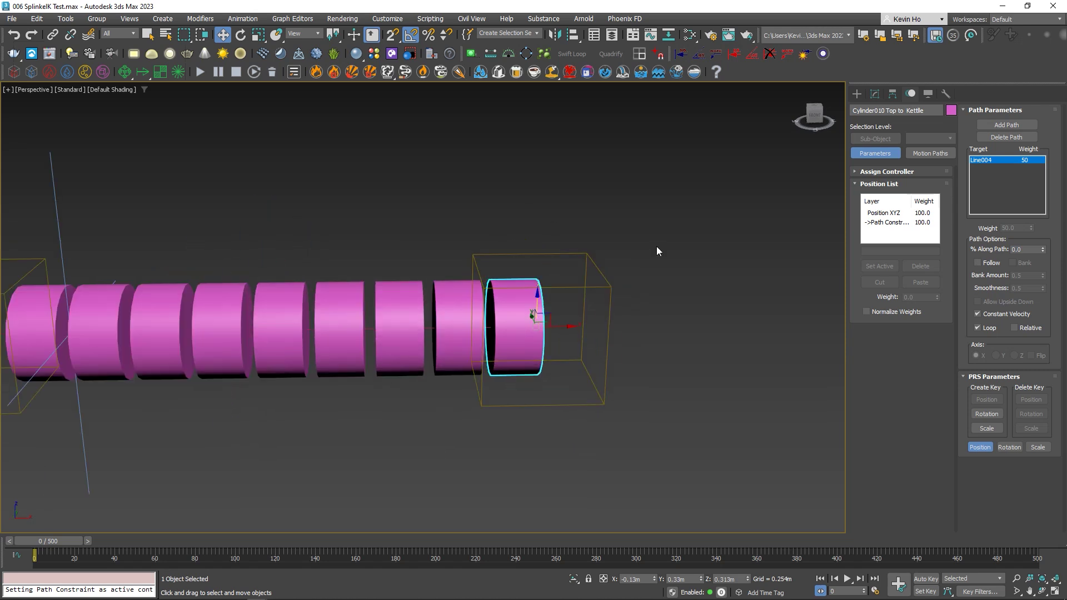
click(656, 251)
click(561, 318)
scroll(561, 318, down, 3)
drag(553, 293, 578, 270)
key(ctrl+z)
Move the Bottom-end point helper about -0.21 m along X, then try lifting it and undo the lift.
click(300, 285)
drag(300, 291, 286, 326)
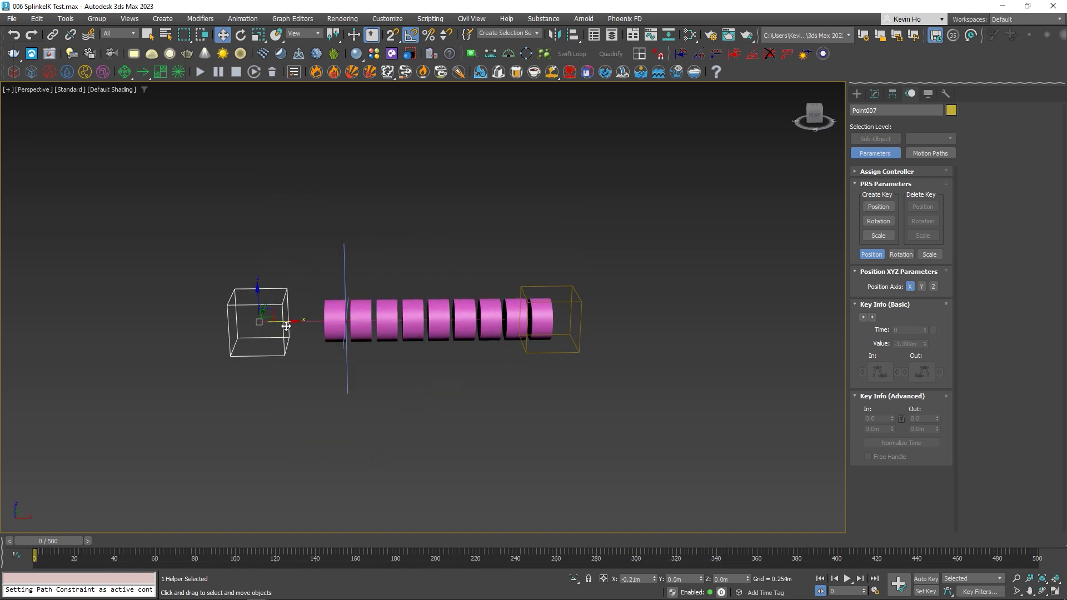
drag(260, 292, 263, 143)
key(ctrl+z)
alt+middle_drag(432, 313, 427, 322)
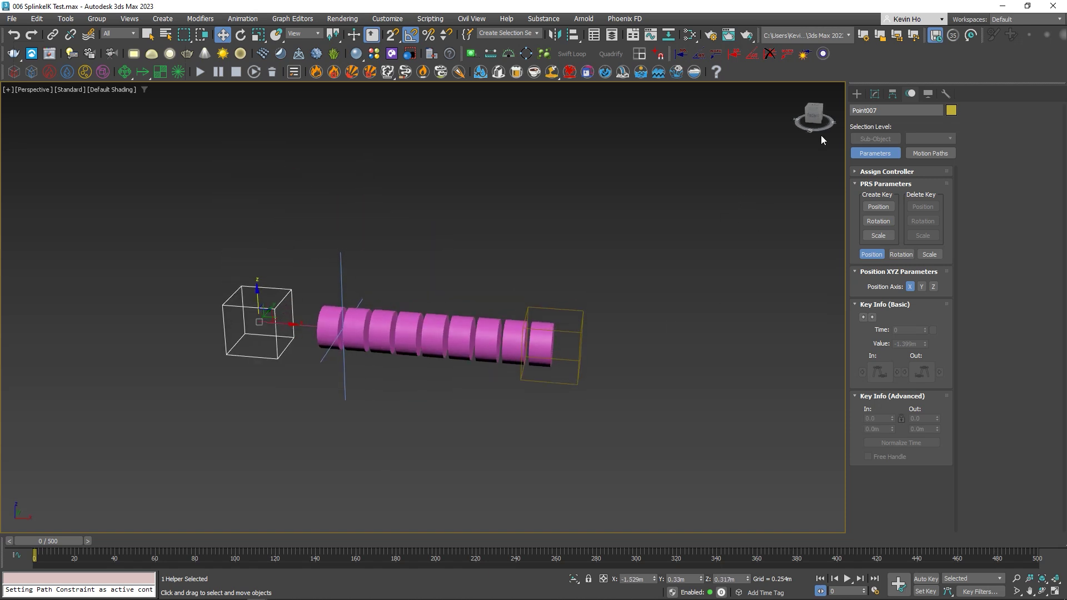
Enable Follow and disable Loop in the Top cylinder's path constraint.
click(542, 343)
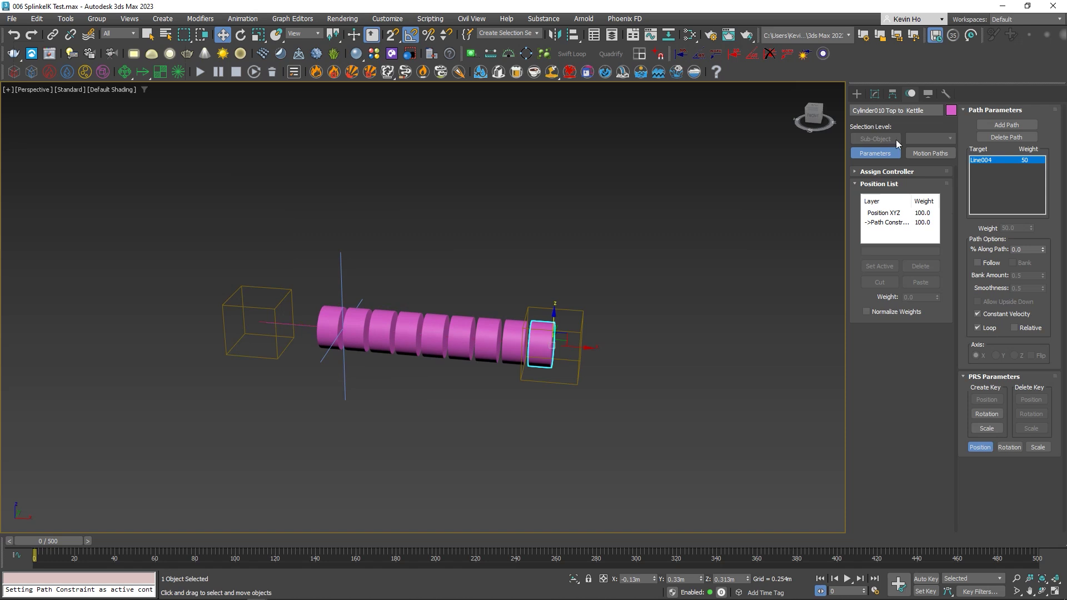
click(977, 263)
click(989, 328)
Slide the Top cylinder to 35% along the path as a test, and reset its path percentage to 0.
mouse_move(1043, 250)
mouse_down()
mouse_move(1041, 182)
mouse_move(1052, 309)
mouse_move(1044, 230)
mouse_up()
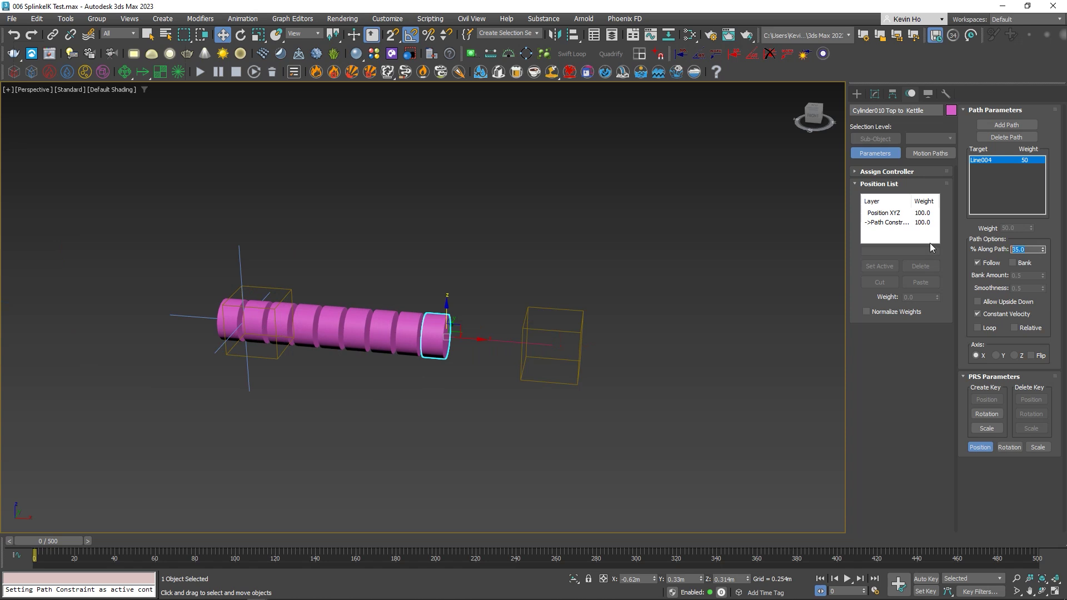
text(0)
key(Return)
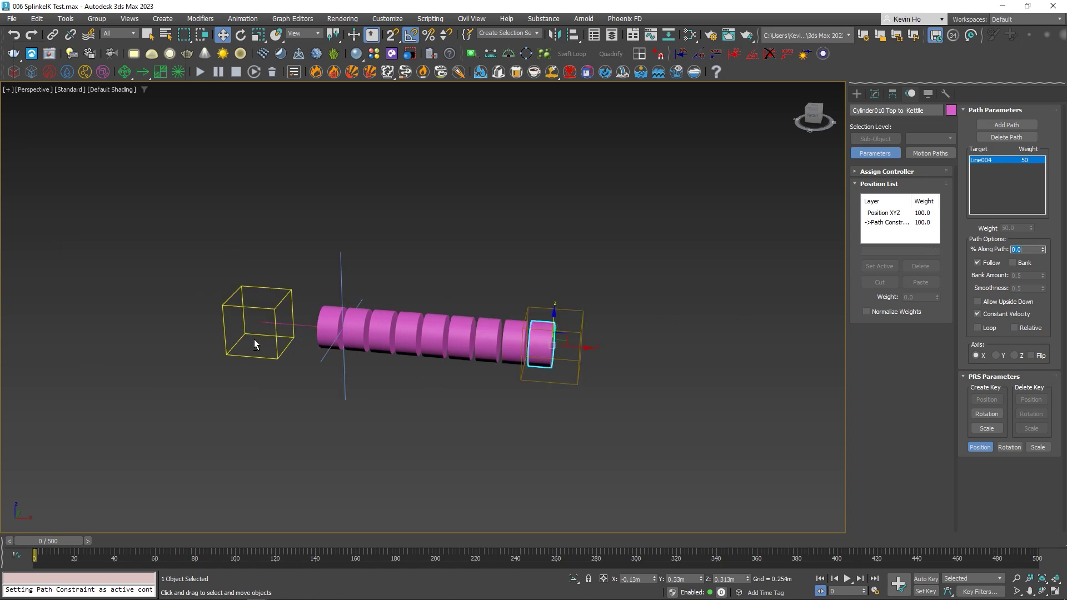
Set the goal display size of the cable's IK chain to 20.
alt+middle_drag(254, 342, 366, 292)
drag(395, 291, 308, 234)
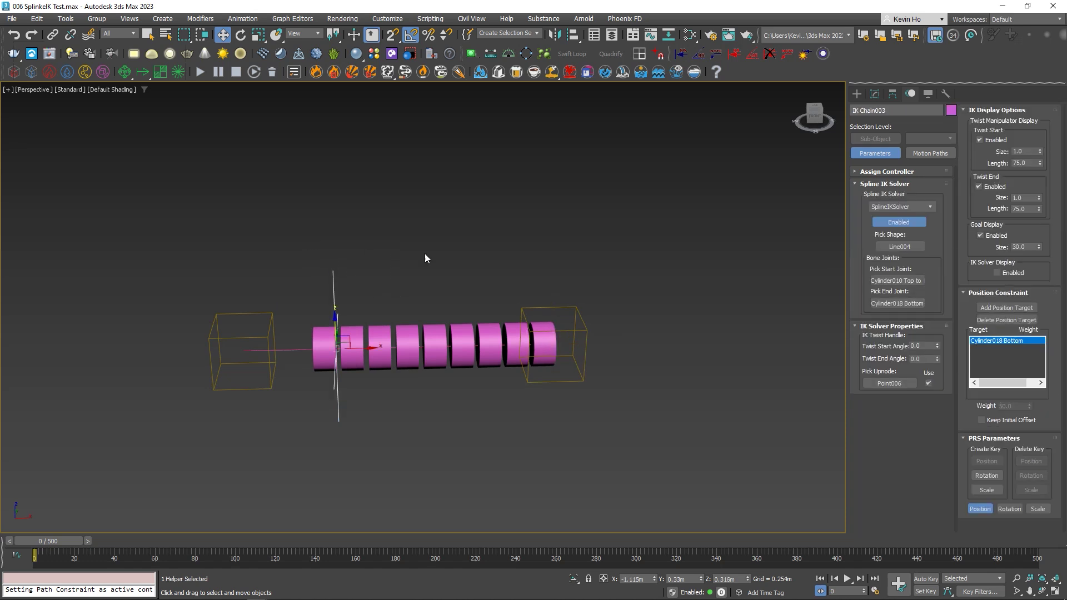
alt+middle_drag(503, 232, 489, 335)
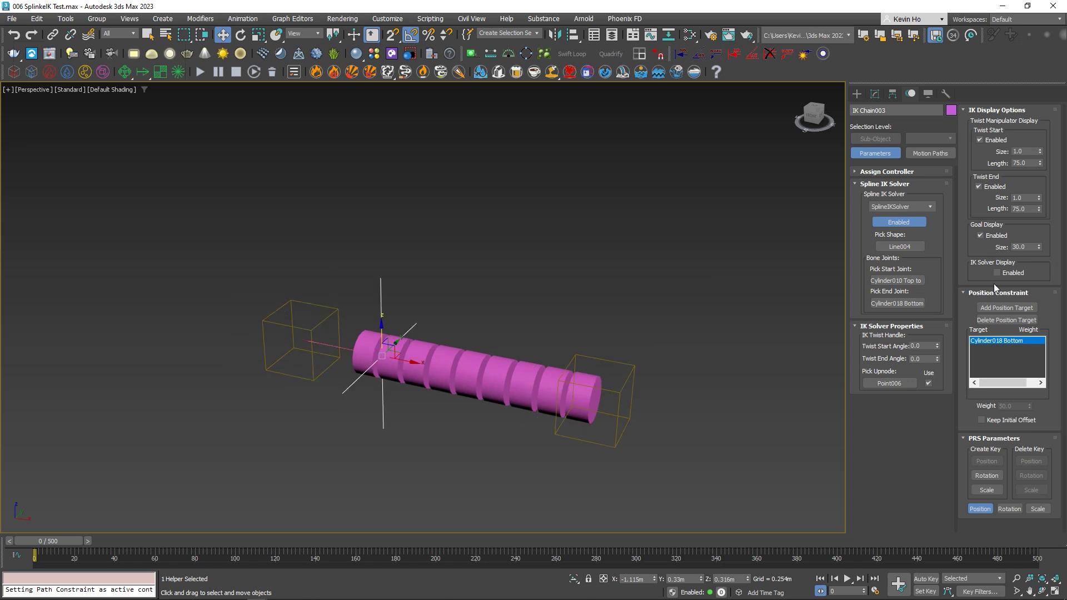
click(979, 236)
click(978, 235)
click(1038, 247)
text(20)
key(Return)
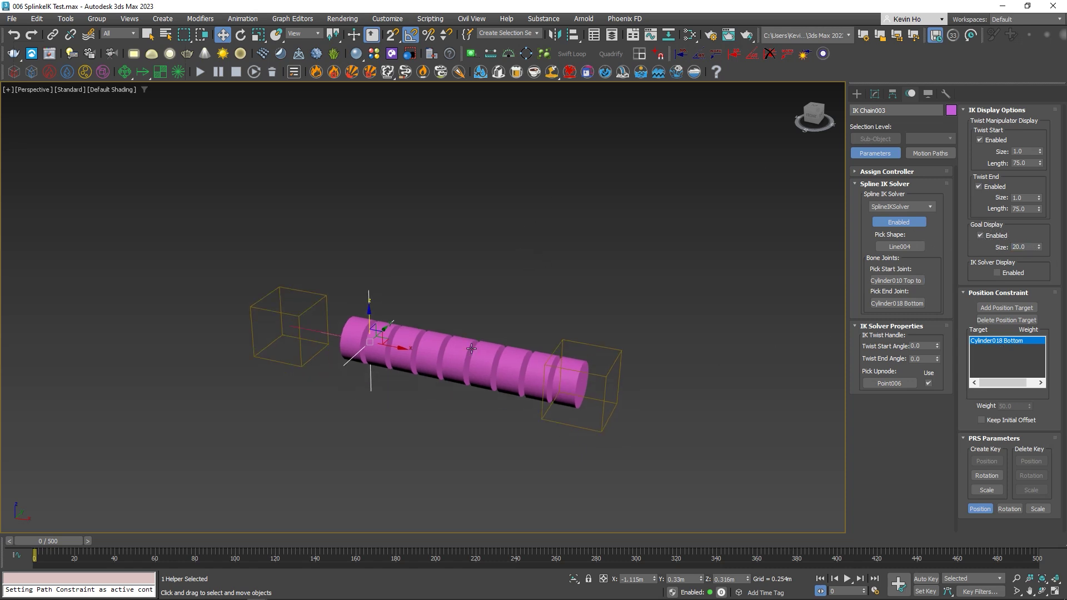
click(362, 323)
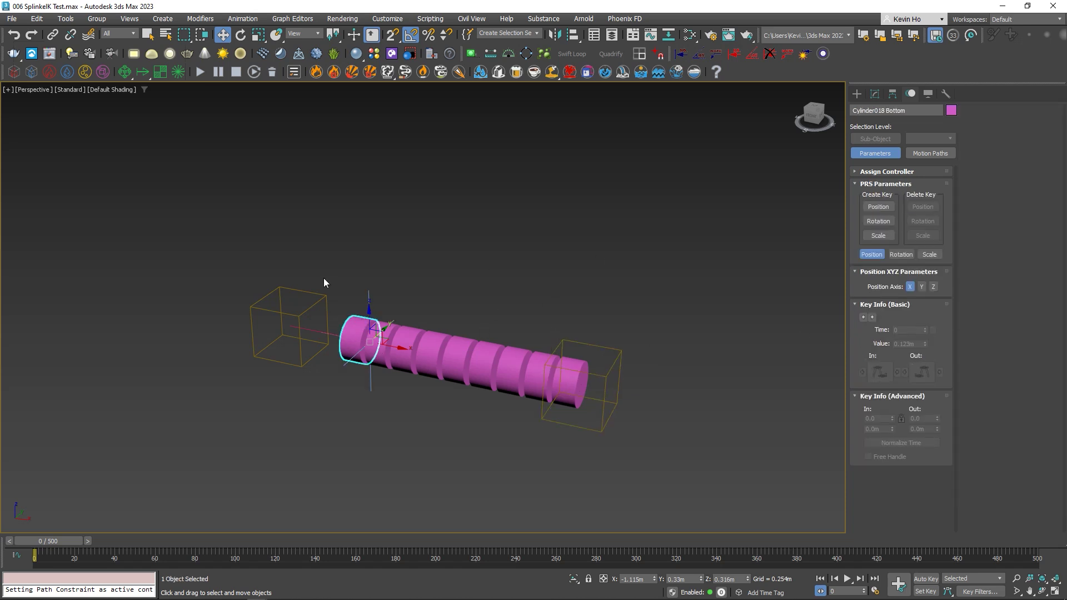
click(369, 294)
middle_drag(614, 262, 572, 285)
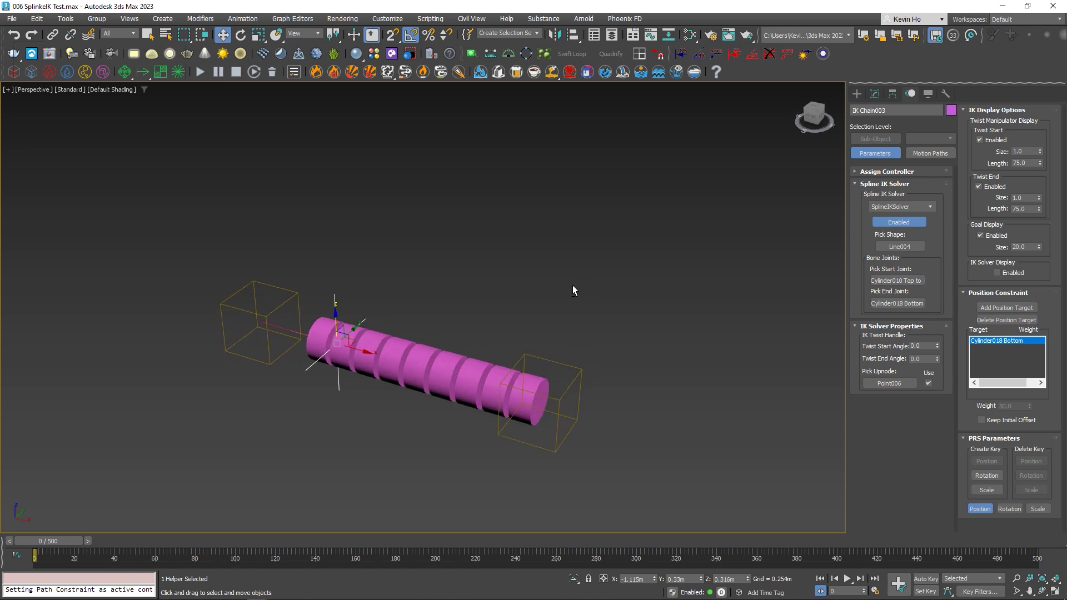
right_click(570, 296)
Unhide the box and the ground plane in the default layer.
click(612, 35)
click(64, 196)
click(19, 132)
double_click(42, 133)
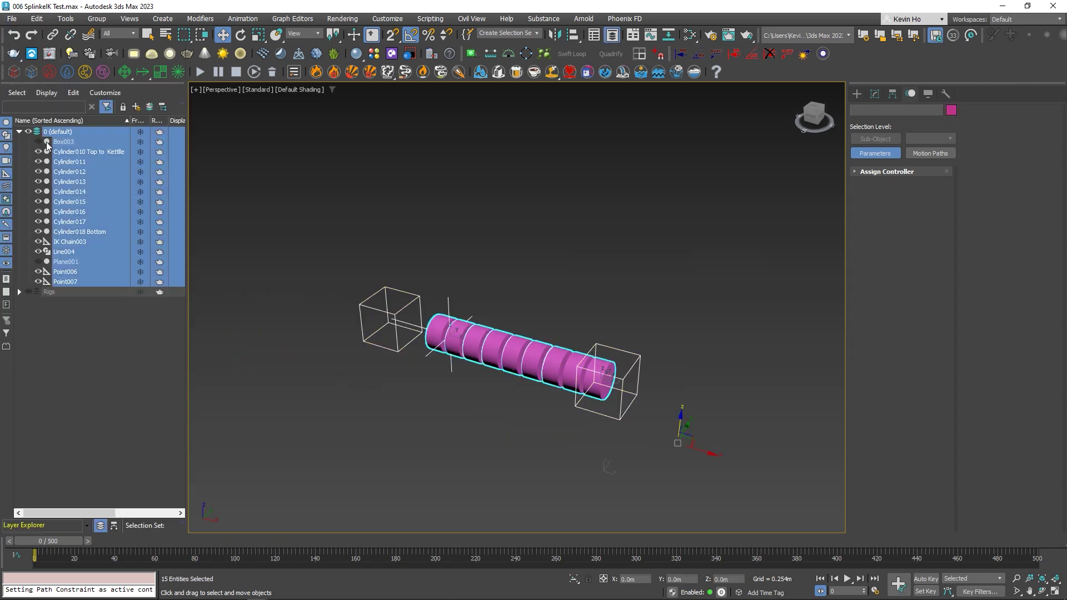
click(38, 142)
click(356, 239)
alt+middle_drag(539, 343, 584, 328)
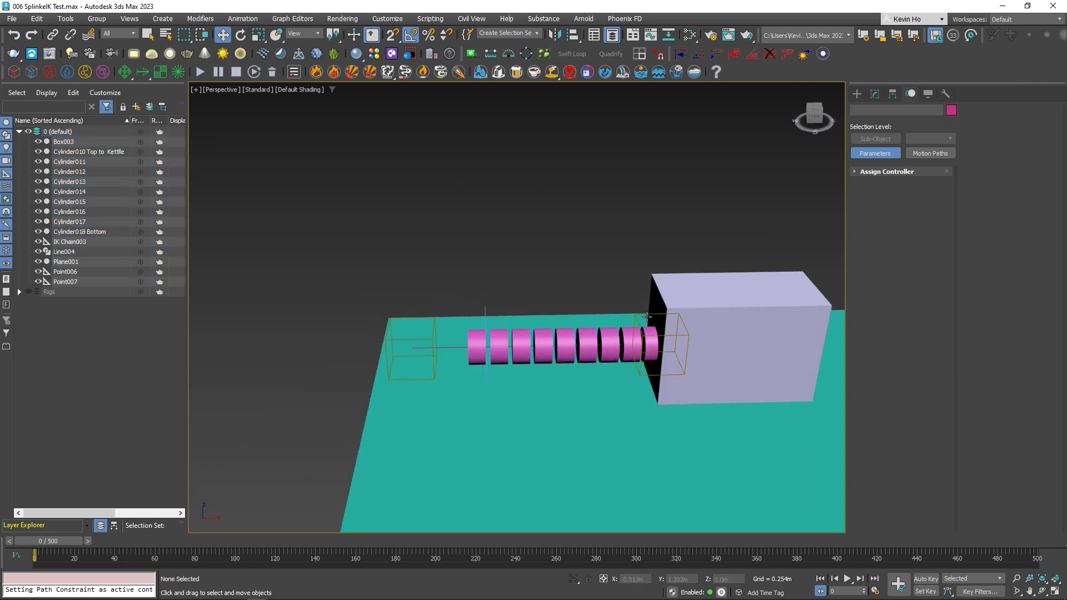
Link the Top-end and Bottom-end point helpers to the box as its children.
click(647, 315)
click(612, 38)
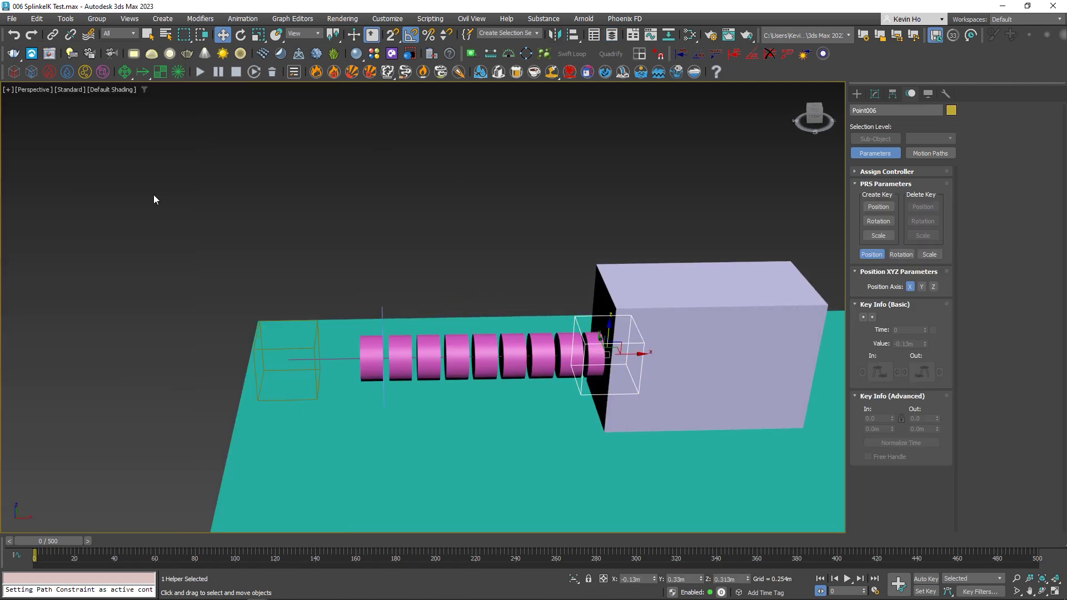
click(52, 34)
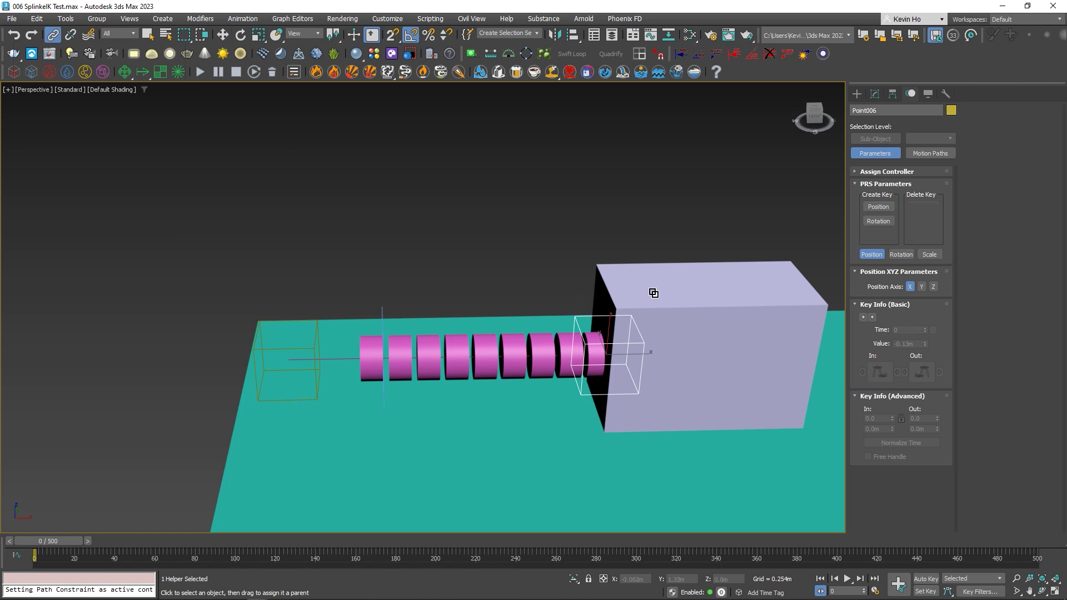
drag(729, 292, 728, 293)
alt+middle_drag(679, 374, 643, 362)
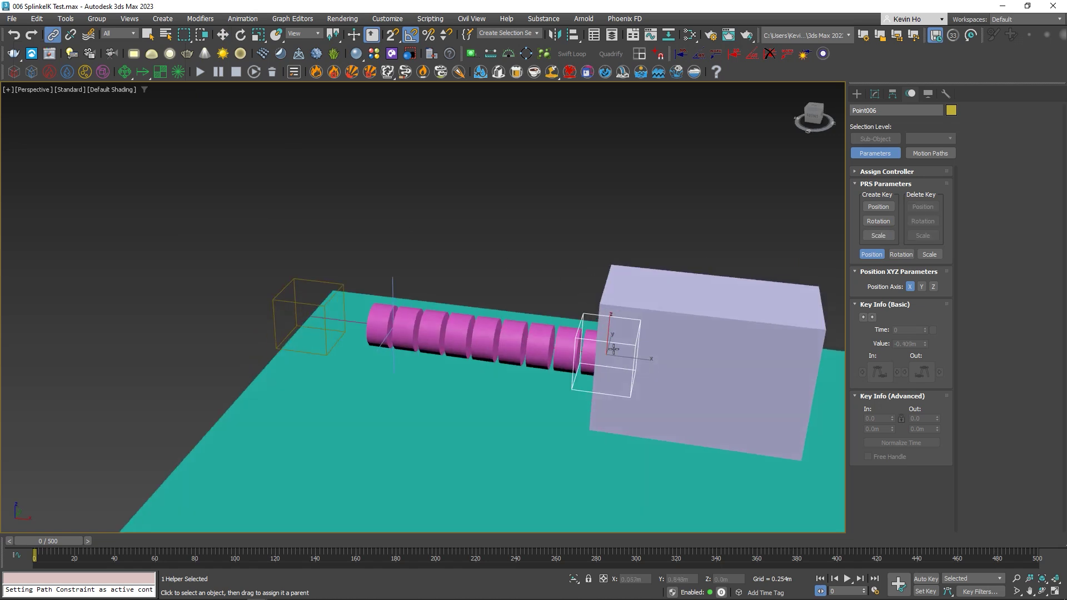
click(328, 305)
alt+middle_drag(429, 327, 803, 314)
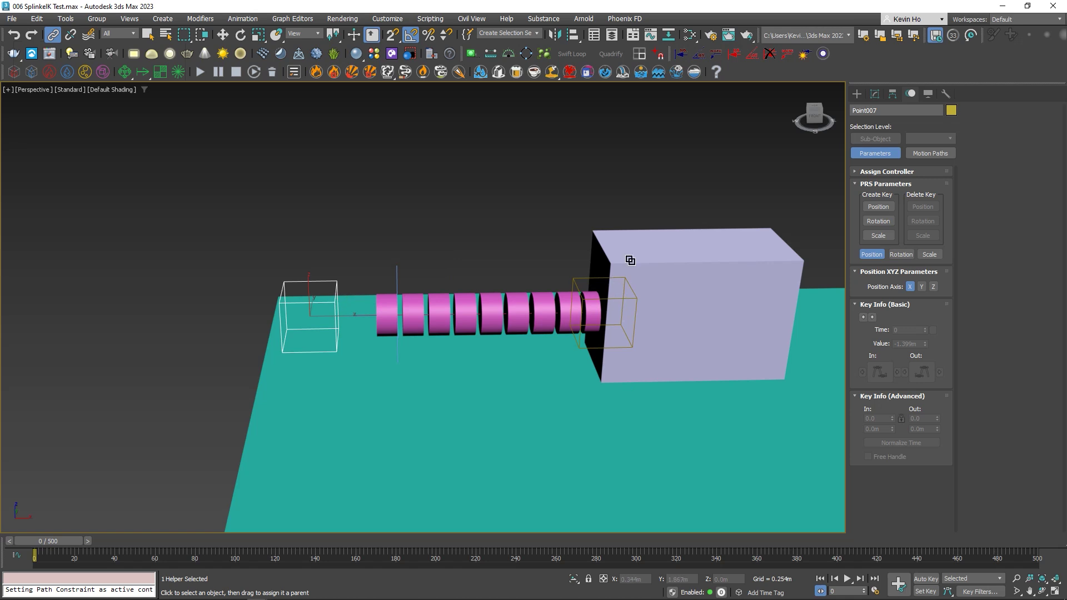
Raise the box to about Z 0.214 m to test the linked helpers.
key(w)
click(658, 332)
drag(683, 338, 693, 299)
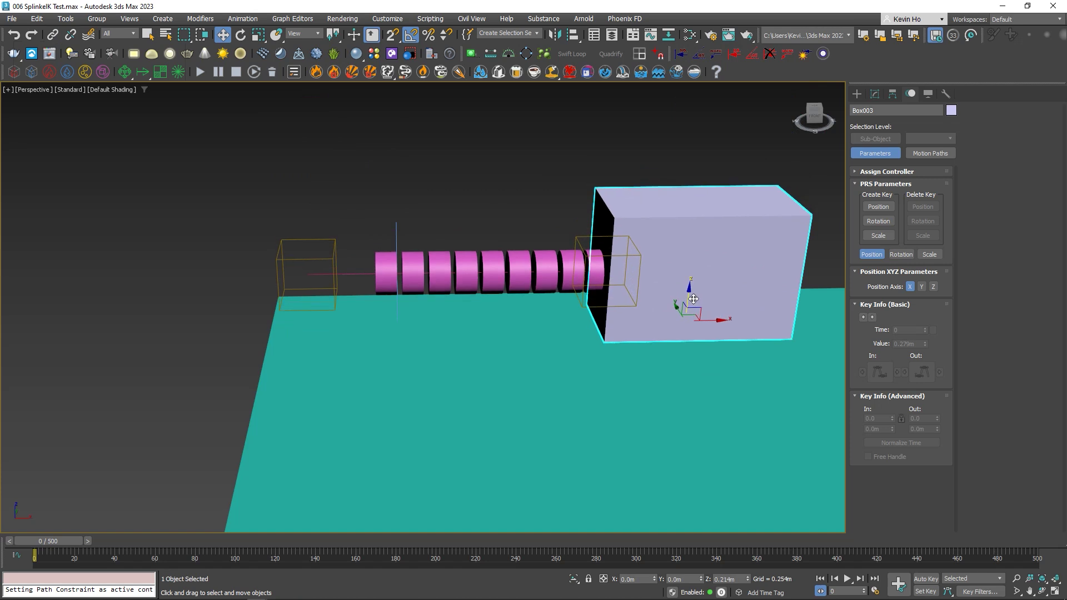
Move the Bottom-end point helper down and toward the box, to about X -1.203 m, Z 0.133 m.
click(328, 257)
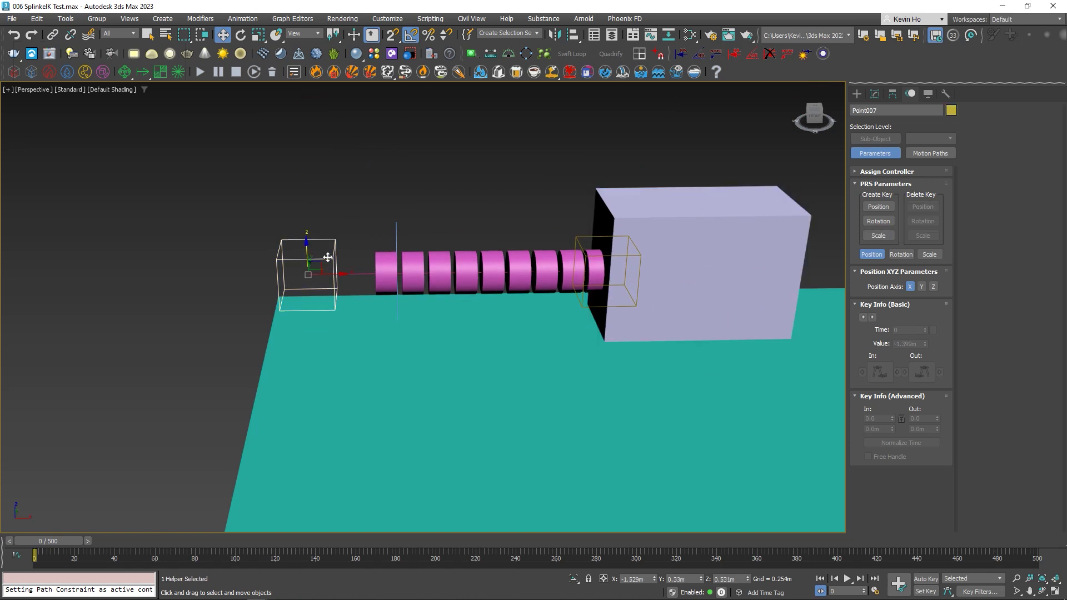
drag(307, 244, 401, 345)
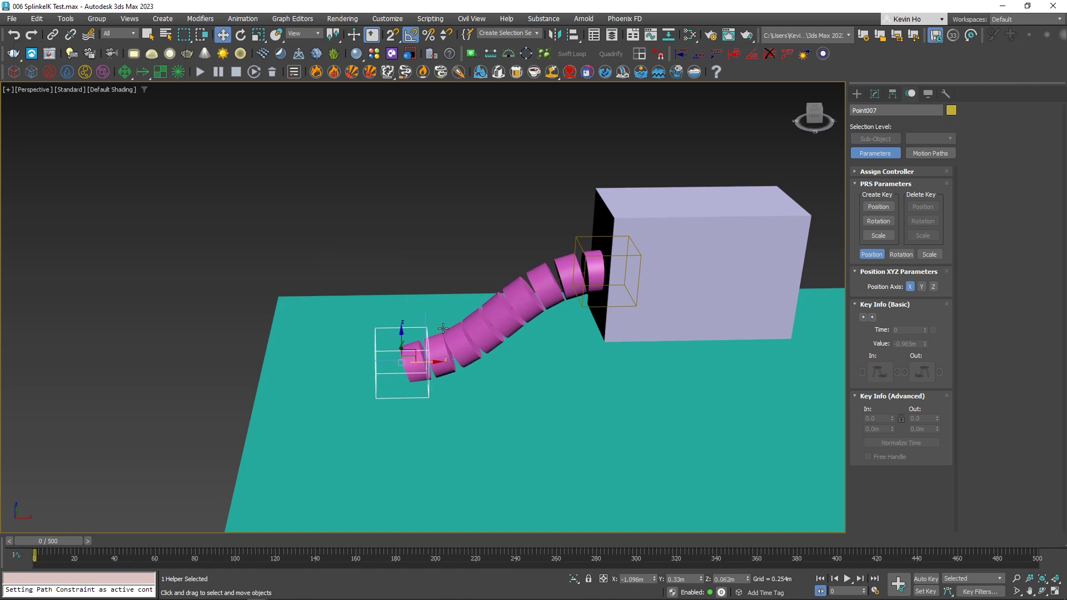
alt+middle_drag(513, 363, 590, 351)
alt+middle_drag(456, 352, 425, 360)
drag(413, 363, 391, 366)
alt+middle_drag(386, 349, 374, 363)
drag(380, 336, 387, 328)
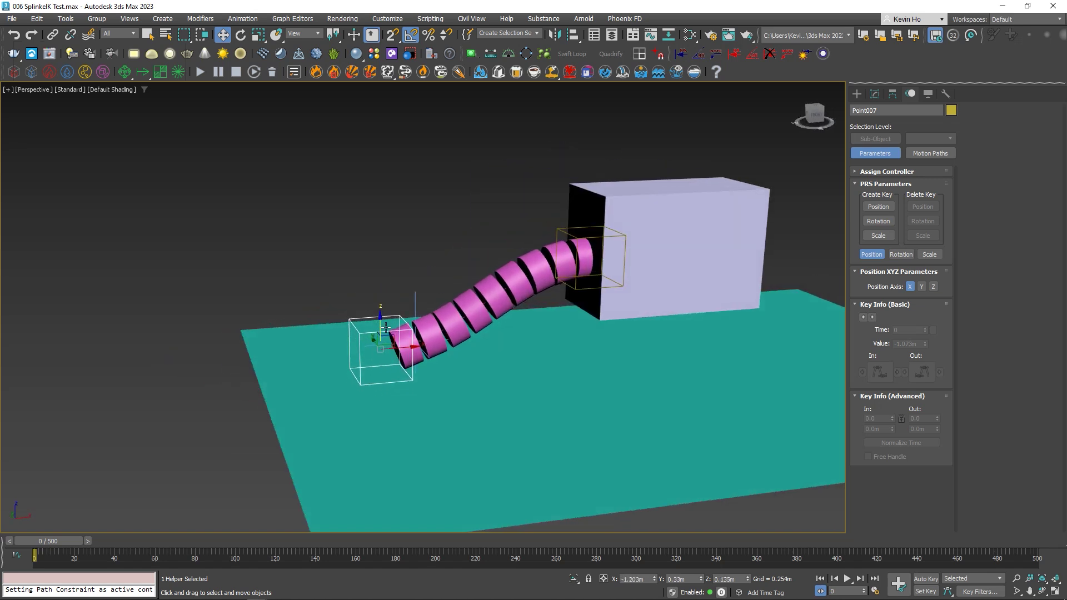
alt+middle_drag(419, 346, 525, 355)
Raise the box to about Z 0.525 m with the cable attached.
click(622, 222)
alt+middle_drag(502, 239, 507, 238)
drag(633, 257, 632, 163)
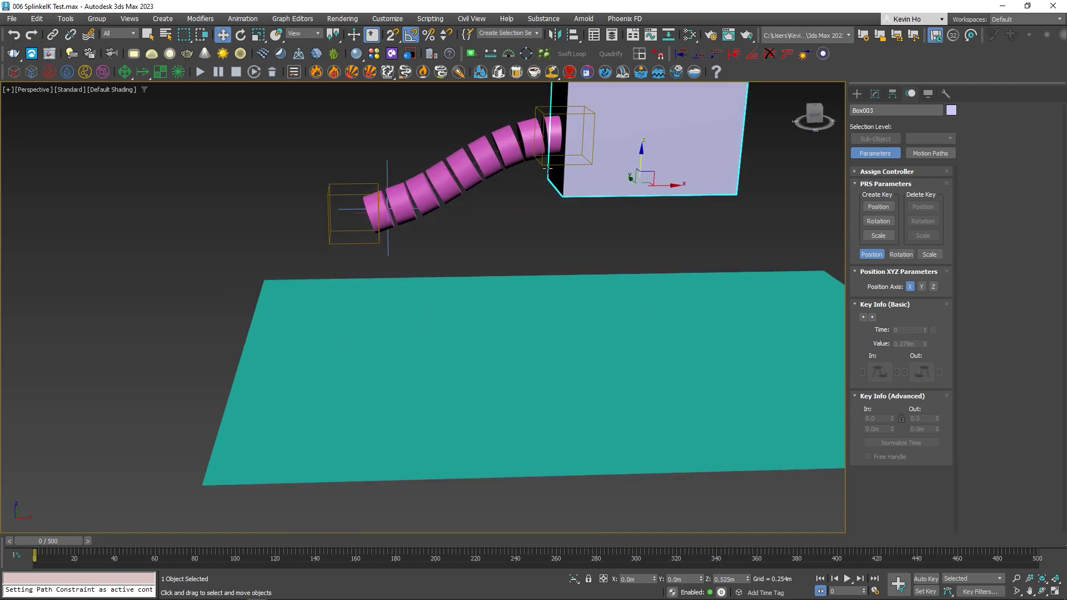
Unlink the Bottom-end point helper from the box and raise the box to about Z 0.665 m.
click(346, 189)
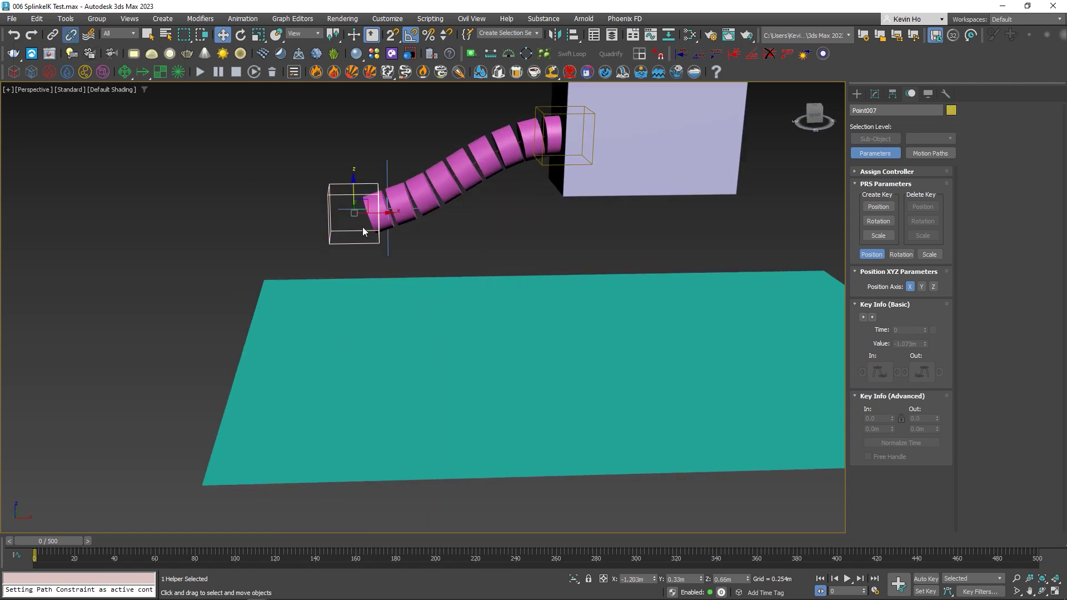
middle_drag(626, 146, 612, 201)
click(612, 202)
drag(622, 277, 613, 236)
Using Auto Key, key the box at frame 0, lower it to about Z 0.05 m at frame 123, and preview the motion.
key(n)
click(898, 584)
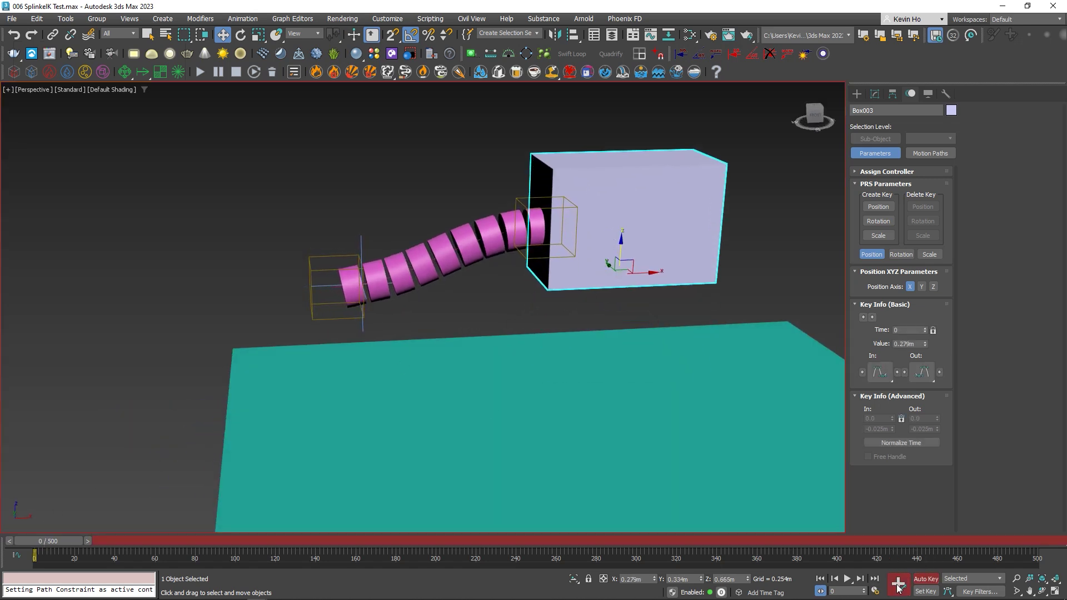
drag(40, 543, 285, 544)
key(w)
drag(621, 251, 617, 358)
alt+middle_drag(617, 359, 548, 395)
key(n)
drag(268, 538, 265, 568)
click(859, 578)
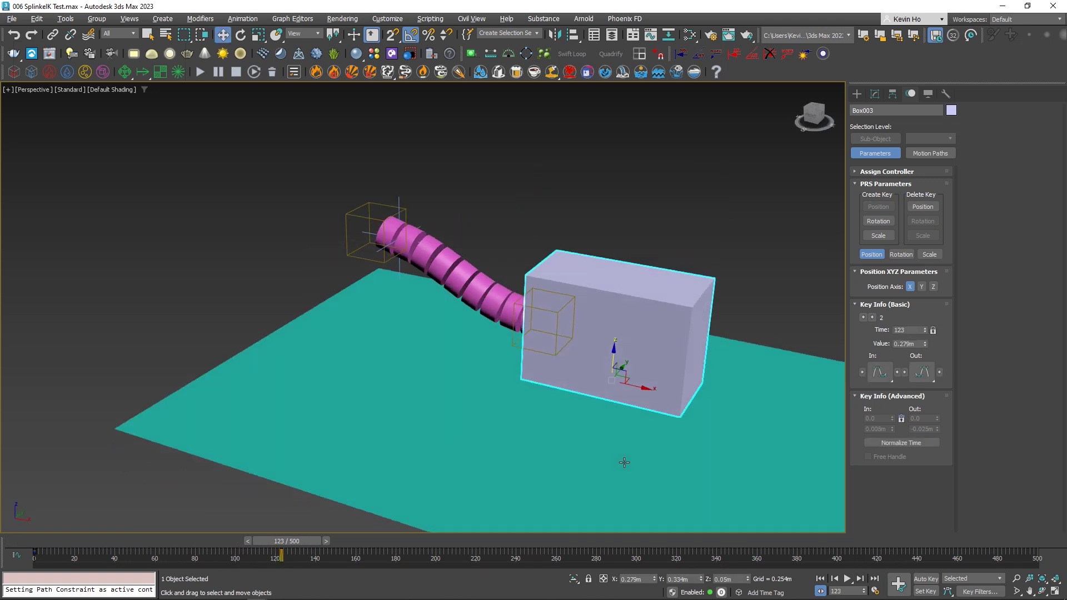
Using Auto Key, shift the box to about Y -0.263 m at frame 123, and scrub the animation to frame 163.
key(n)
alt+middle_drag(564, 417, 589, 361)
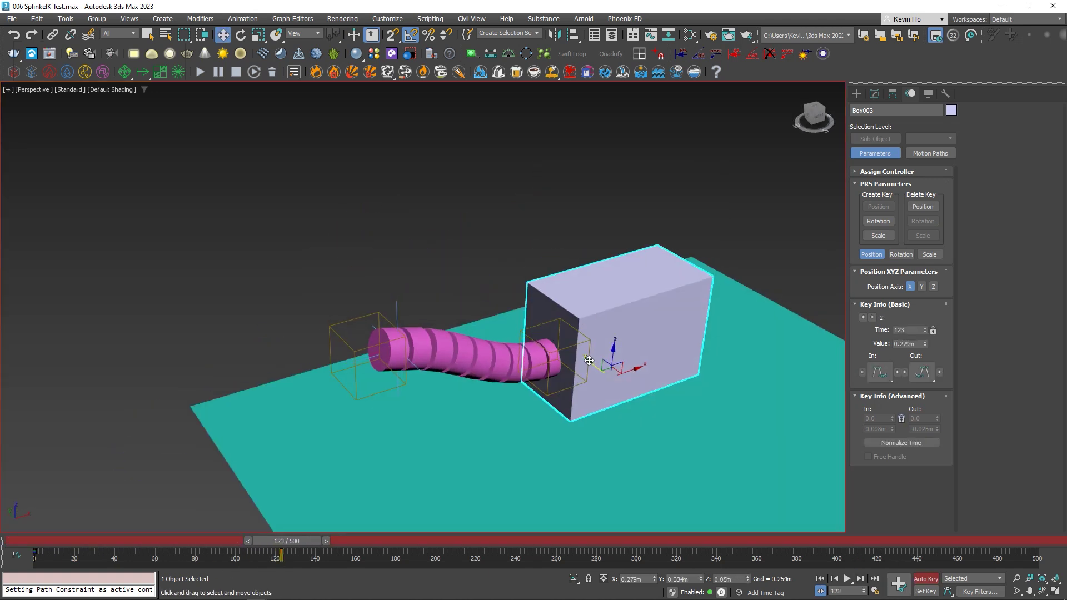
drag(589, 360, 515, 306)
alt+middle_drag(537, 311, 553, 308)
drag(562, 302, 320, 441)
drag(288, 542, 377, 546)
key(n)
alt+middle_drag(508, 217, 600, 267)
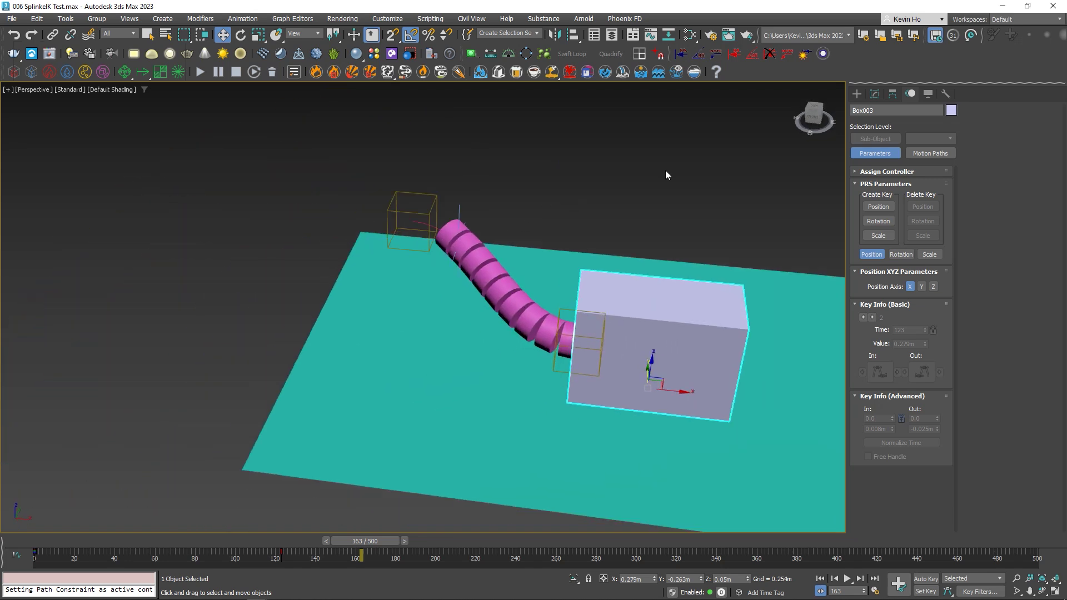
Unhide the Rigs layer, expand its contents, and hide the default layer.
click(613, 36)
click(61, 180)
click(27, 142)
click(19, 142)
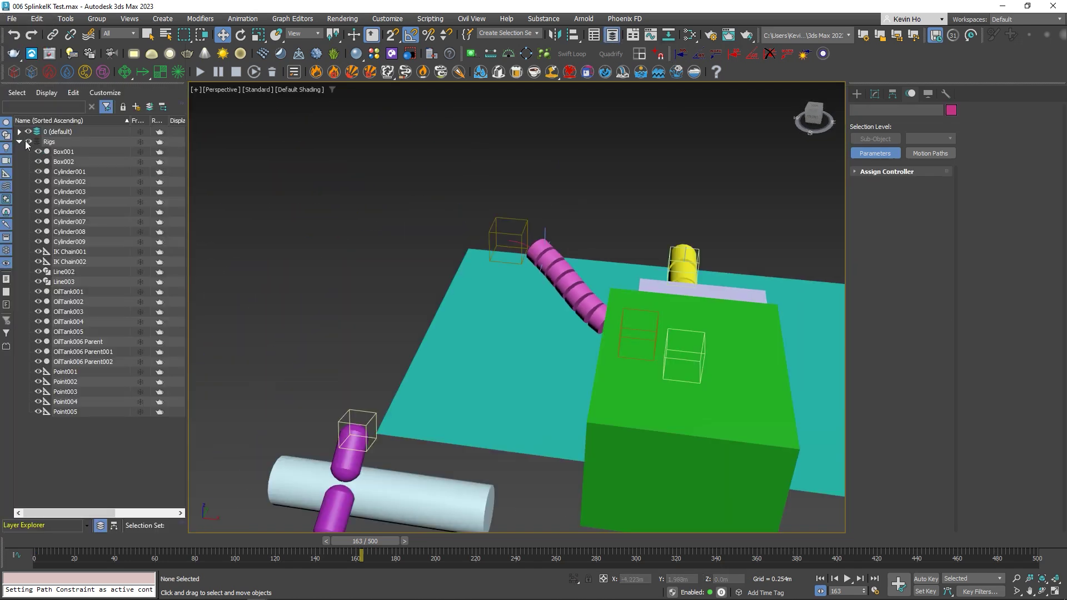
middle_drag(390, 282, 578, 277)
click(28, 131)
Lift the green box and move the yellow cable's free-end helper to about X 0.197 m, Y 1.172 m, Z -0.117 m.
click(513, 276)
alt+middle_drag(513, 276, 527, 240)
drag(516, 254, 520, 221)
click(299, 280)
drag(305, 245, 323, 231)
drag(292, 271, 276, 323)
Return to frame 0 and raise the point helper over the green slab to about Z -2.263 m.
middle_drag(378, 327, 386, 273)
scroll(388, 272, down, 3)
alt+middle_drag(408, 314, 434, 360)
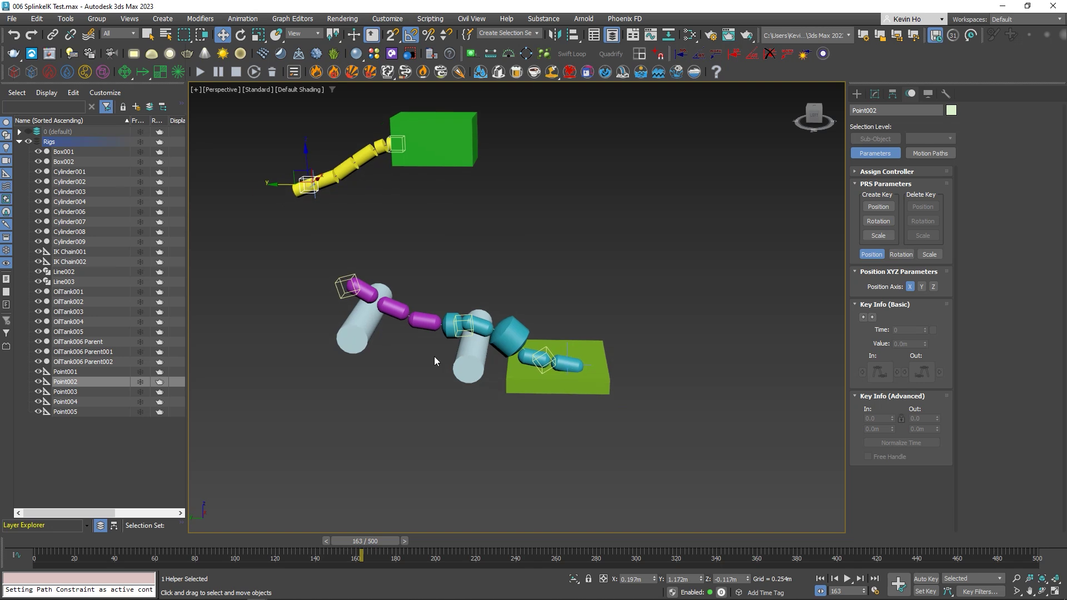
middle_drag(364, 332, 438, 378)
scroll(438, 379, up, 5)
scroll(444, 378, down, 2)
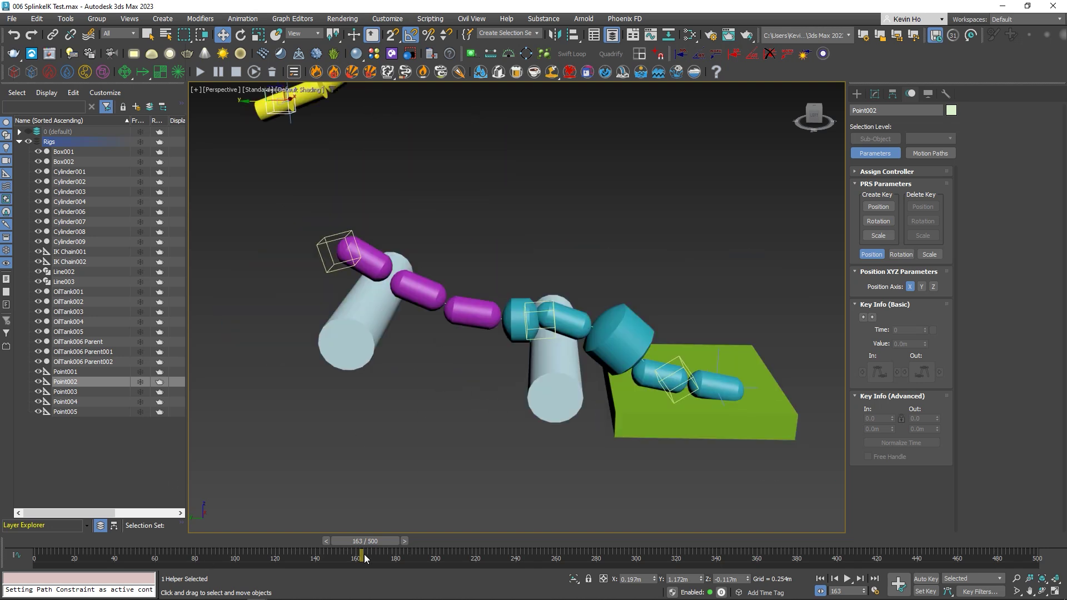
drag(376, 541, 55, 542)
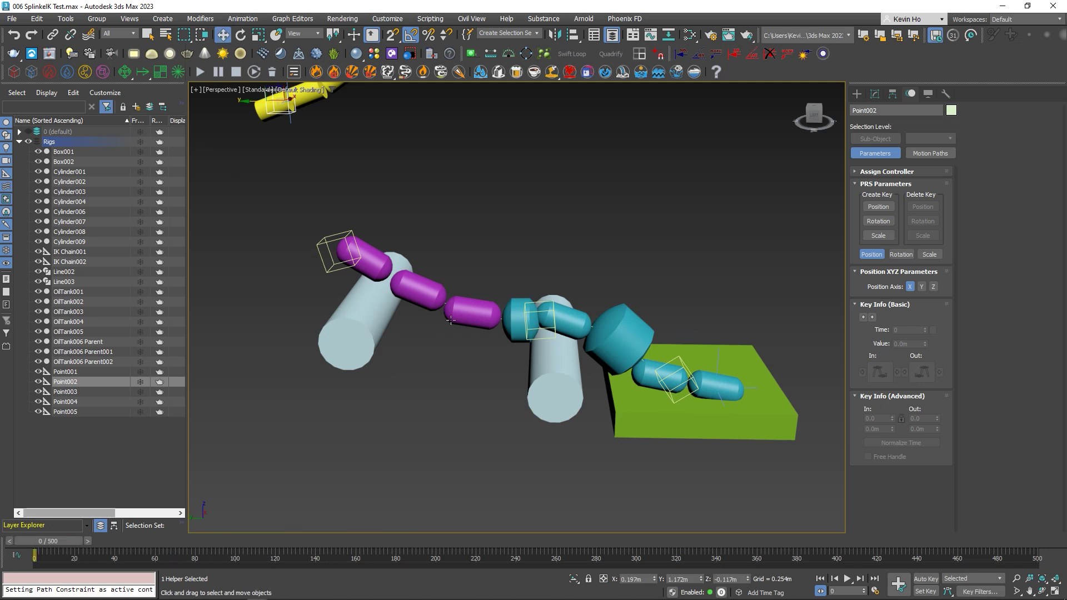
click(662, 379)
mouse_move(680, 349)
mouse_down()
mouse_move(686, 281)
mouse_move(679, 340)
mouse_up()
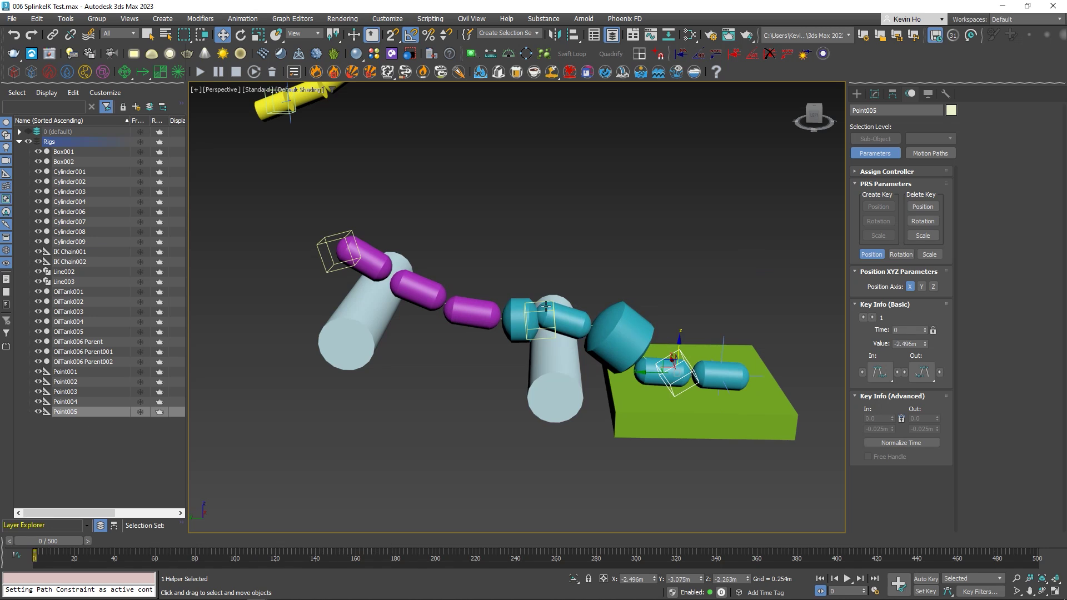
Move the middle point helper to about Y -1.938 m, Z -1.839 m, and shift the helper at the purple end.
click(543, 315)
drag(485, 329, 534, 331)
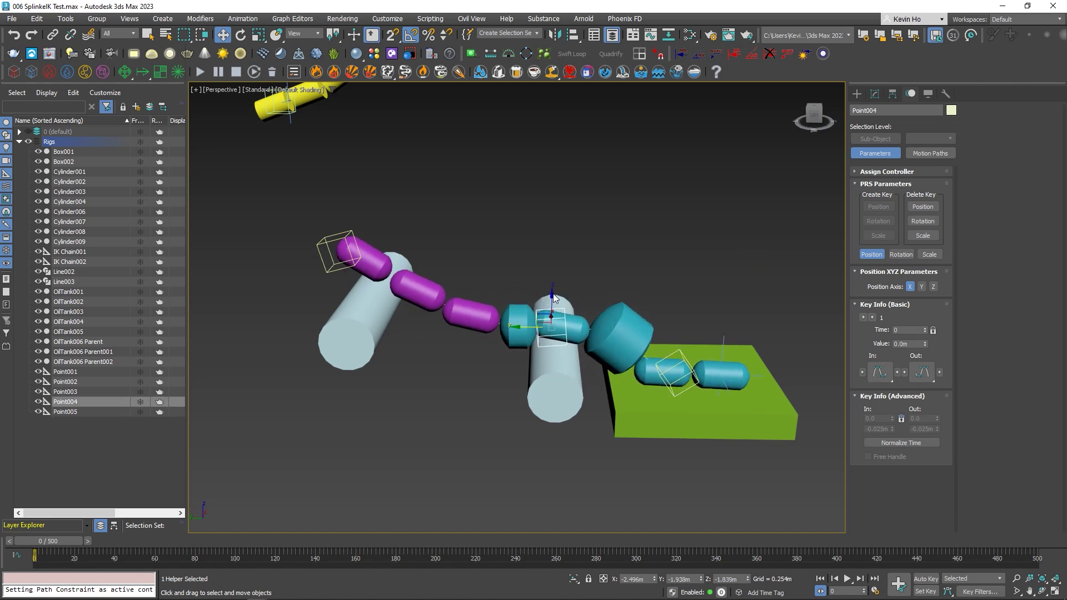
click(342, 245)
drag(338, 222, 350, 244)
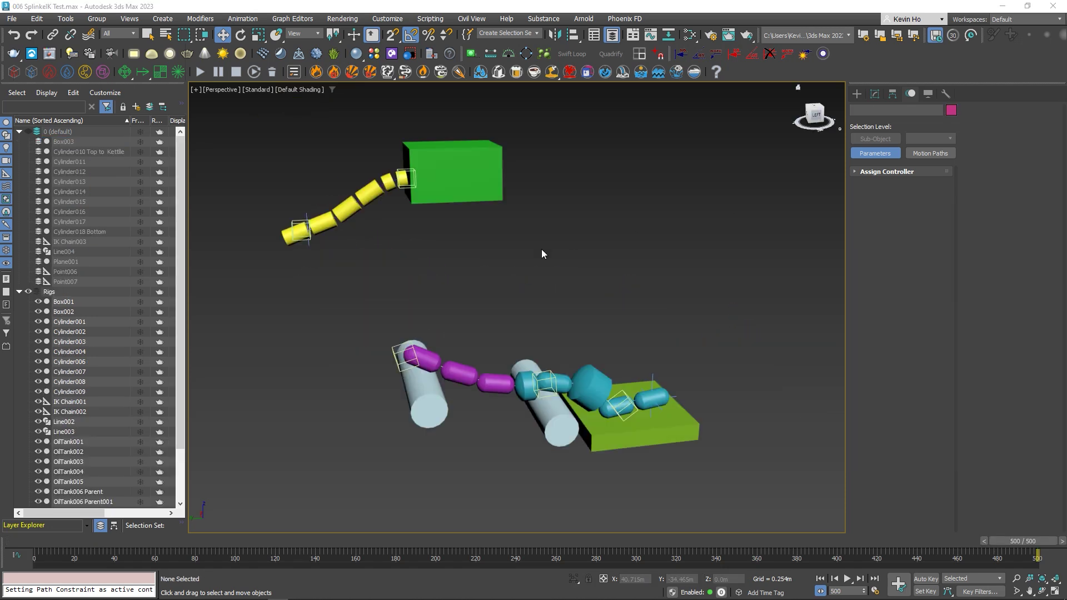
Examine the yellow cable rig and the purple and teal tank chain from several angles.
mouse_move(395, 294)
alt+middle_down()
mouse_move(462, 296)
mouse_move(360, 287)
mouse_move(490, 289)
mouse_move(495, 302)
mouse_move(469, 294)
mouse_move(541, 290)
mouse_move(485, 318)
mouse_move(494, 321)
mouse_move(434, 298)
mouse_move(356, 300)
mouse_move(595, 334)
mouse_move(448, 299)
mouse_move(662, 298)
mouse_move(499, 285)
mouse_move(512, 278)
mouse_move(510, 316)
mouse_move(485, 287)
mouse_move(405, 301)
alt+middle_up()
scroll(491, 318, up, 5)
scroll(489, 320, down, 5)
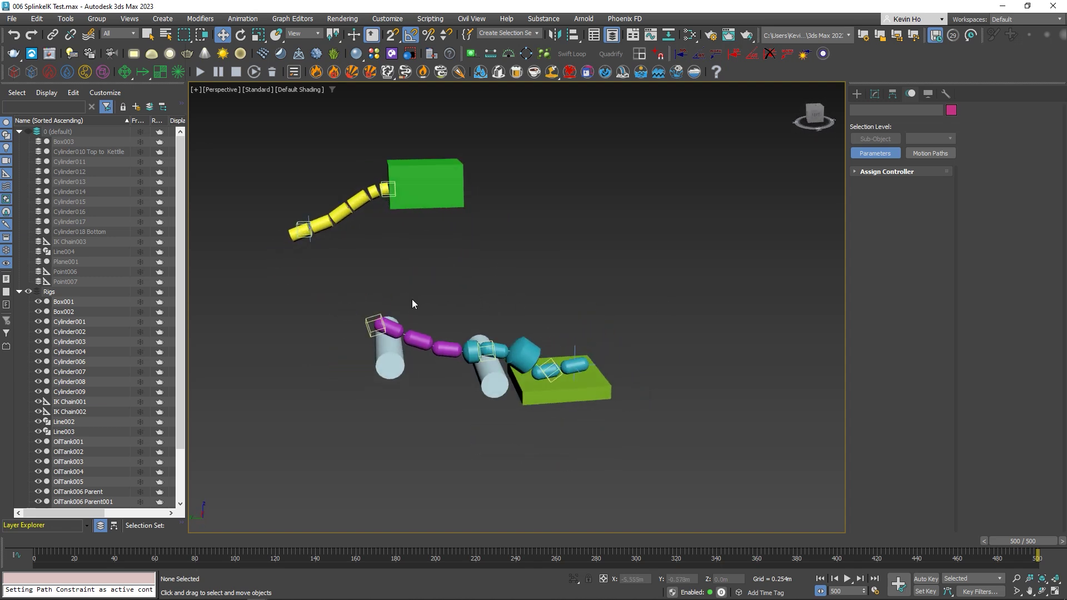
scroll(412, 299, up, 2)
scroll(449, 284, down, 2)
middle_drag(429, 242, 467, 247)
scroll(467, 248, up, 2)
middle_drag(576, 252, 551, 301)
scroll(401, 235, down, 2)
scroll(521, 299, up, 3)
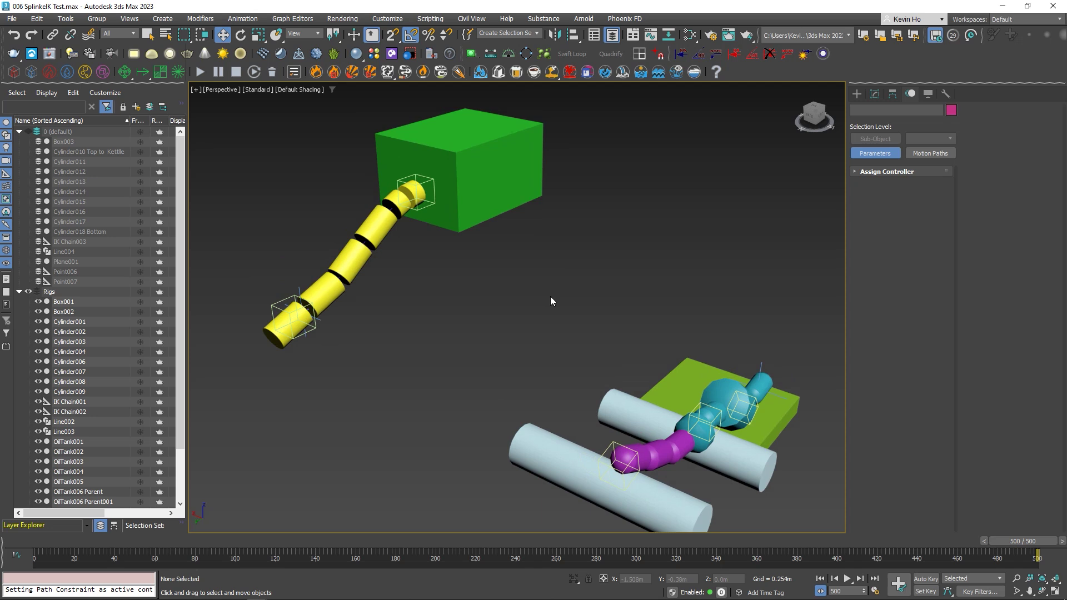